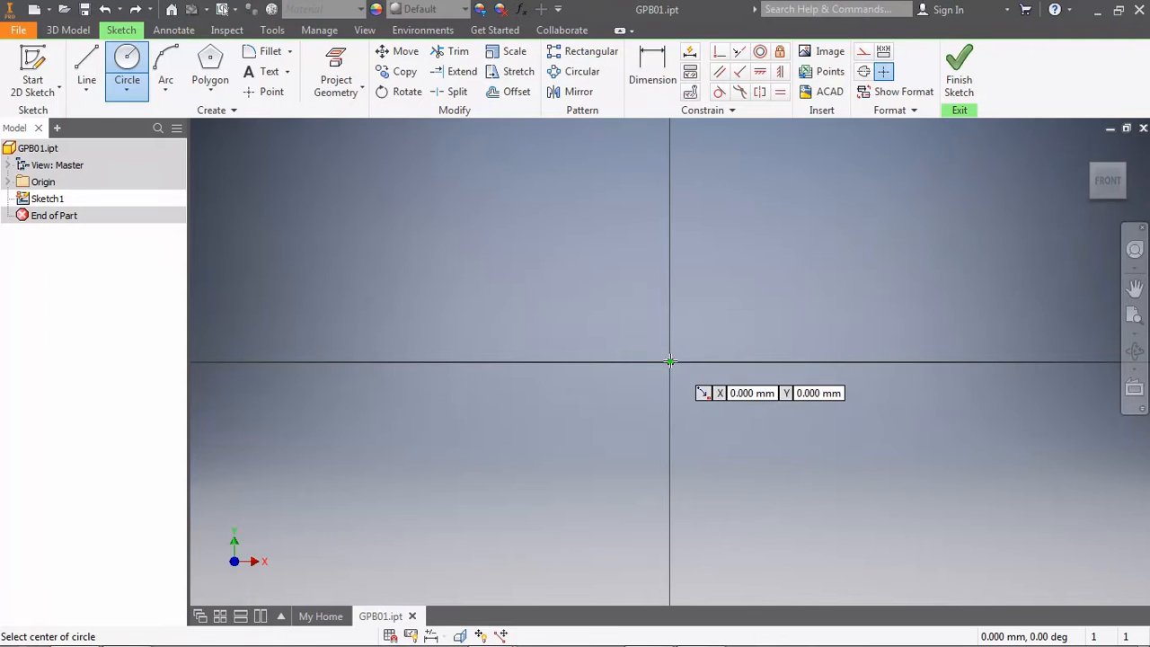
Sketch a circle about 4.4 mm in diameter centred on the origin
left_click(671, 363)
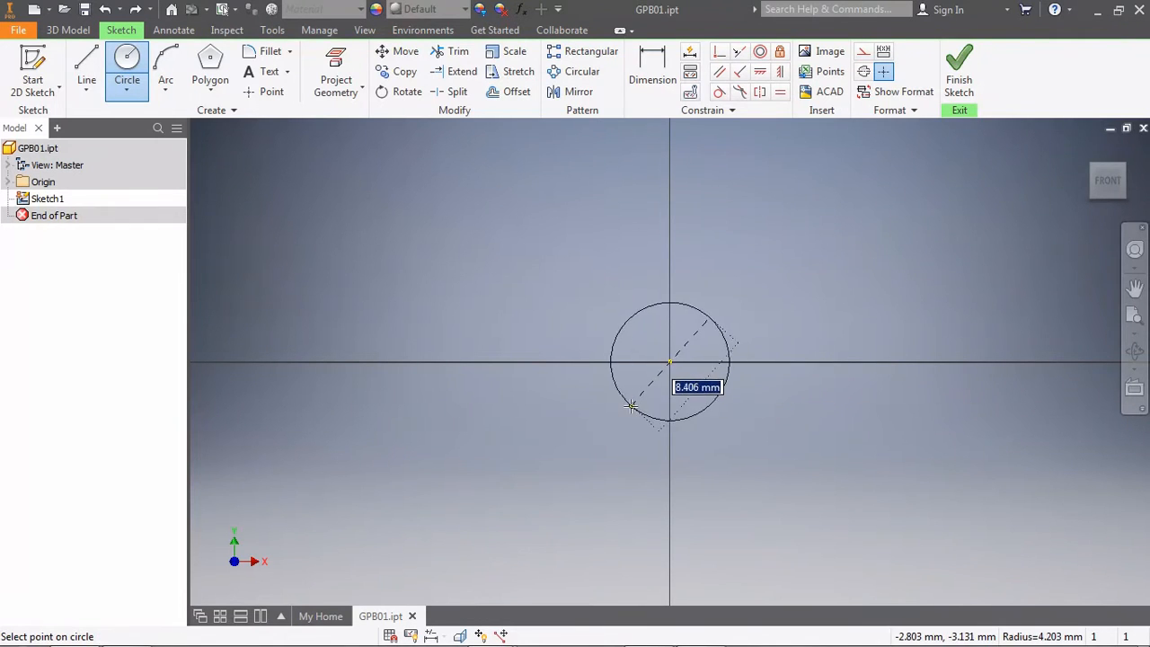
left_click(644, 381)
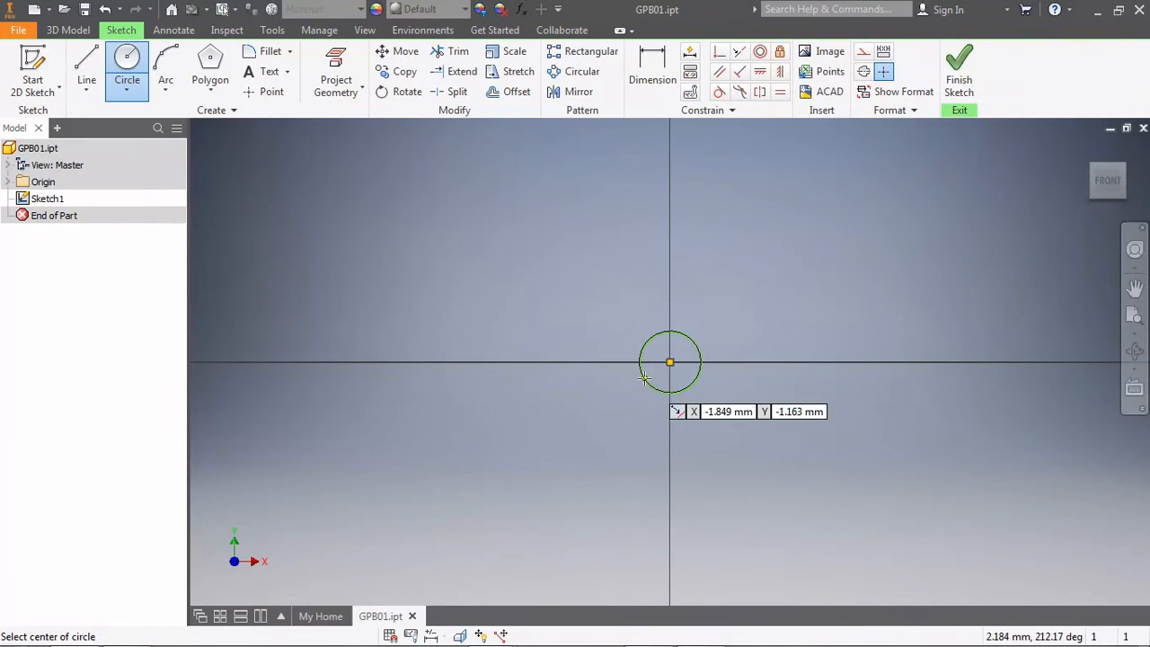
right_click(609, 417)
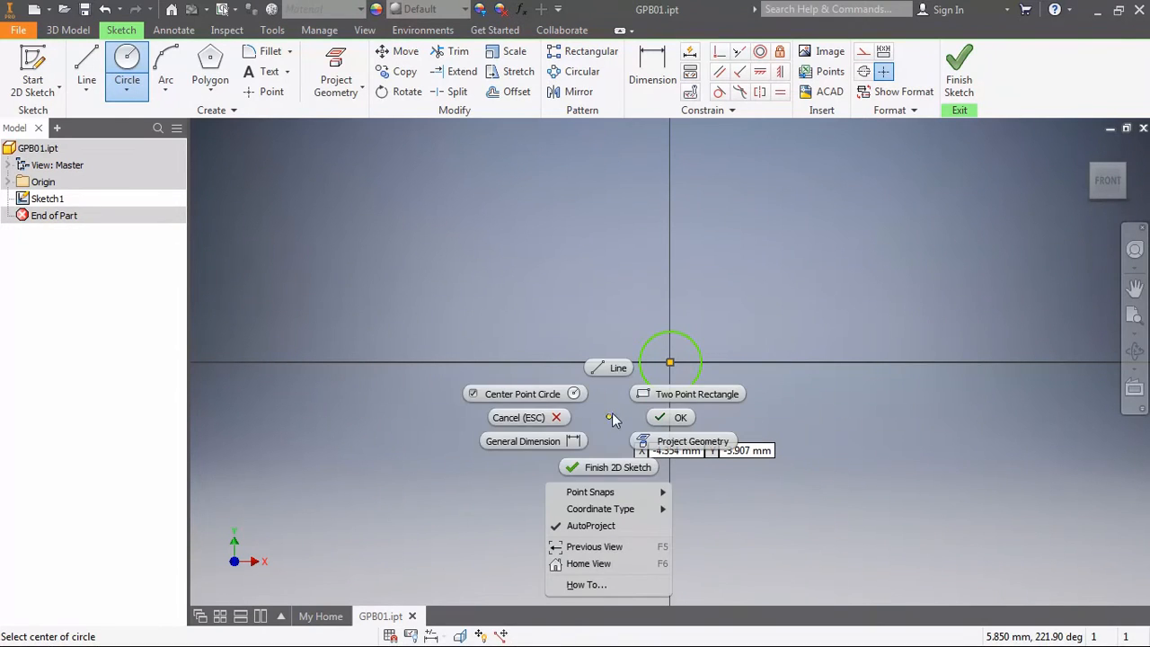
left_click(540, 419)
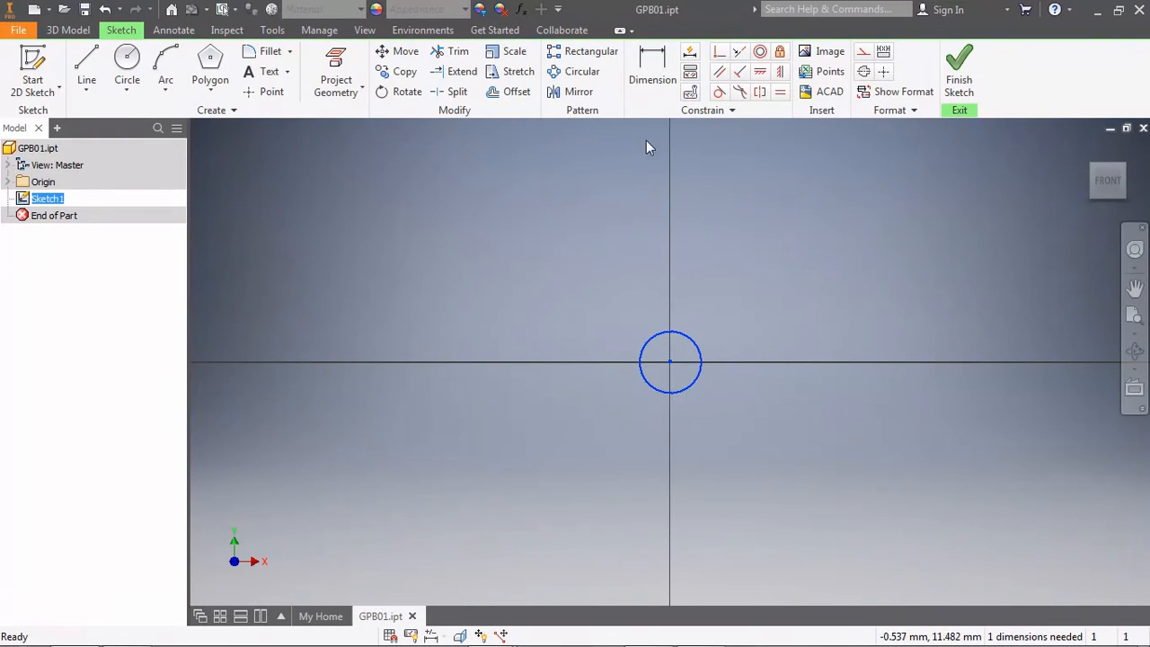
Dimension the diameter of the circle at the origin as 8.4 mm
left_click(649, 68)
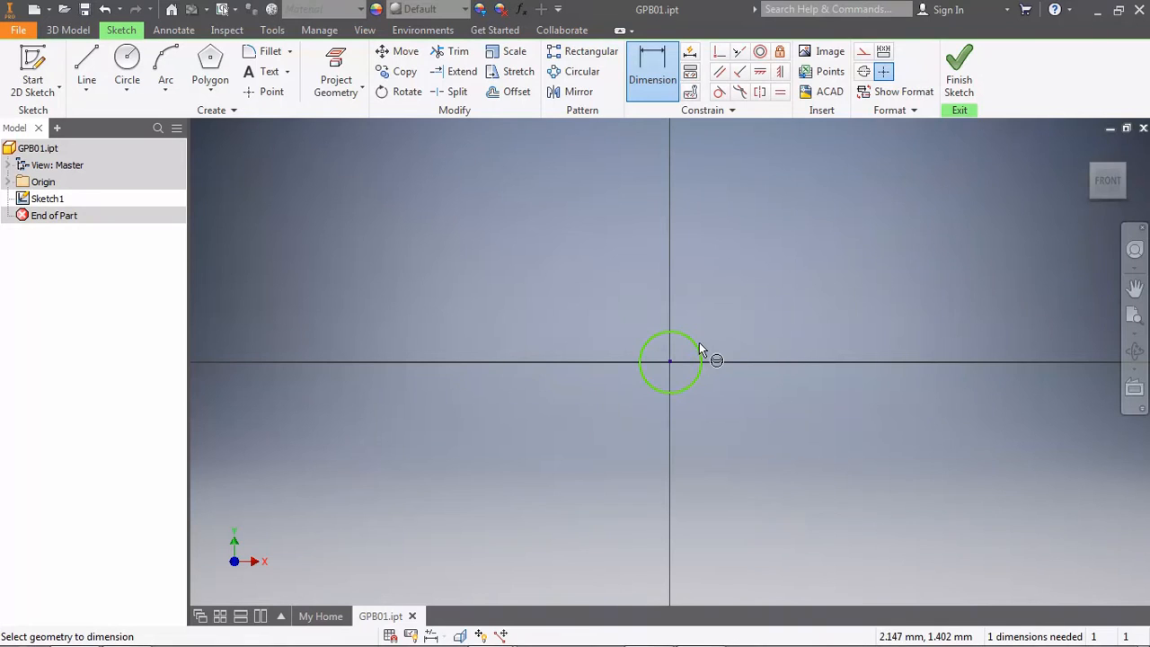
left_click(697, 342)
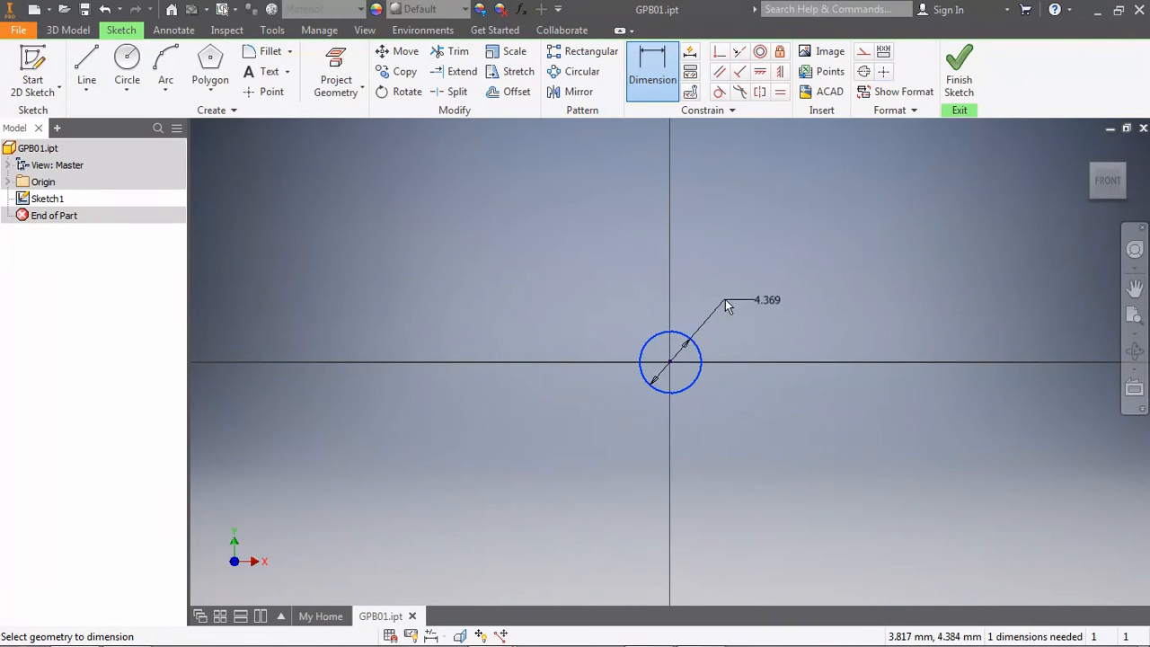
left_click(699, 310)
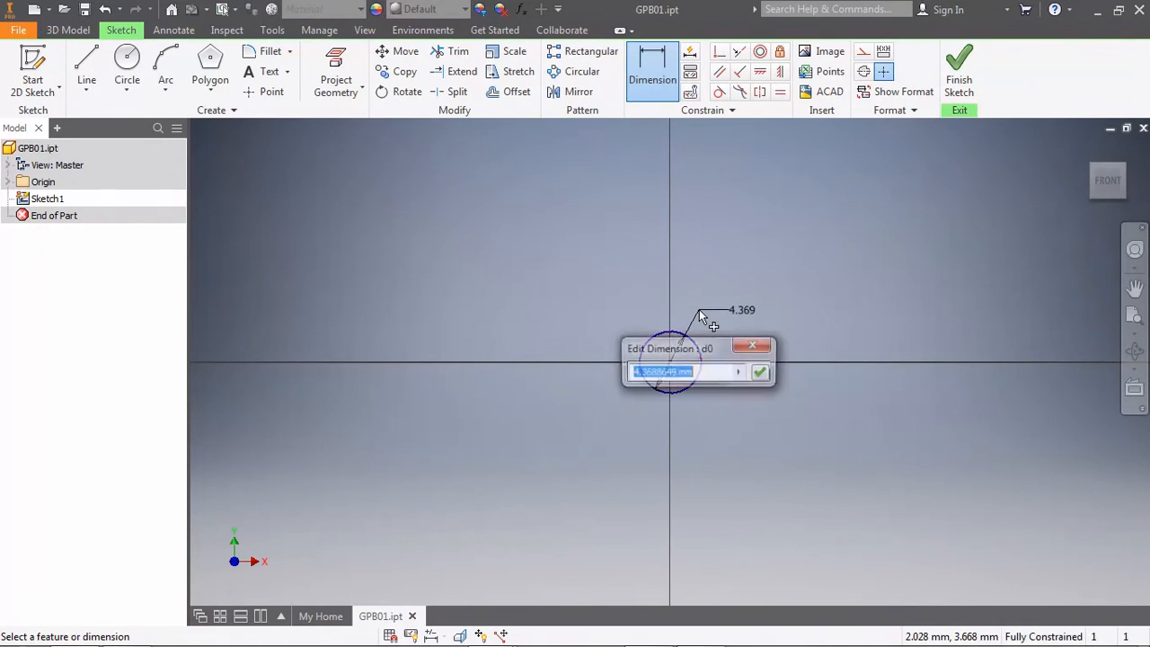
type("8.4")
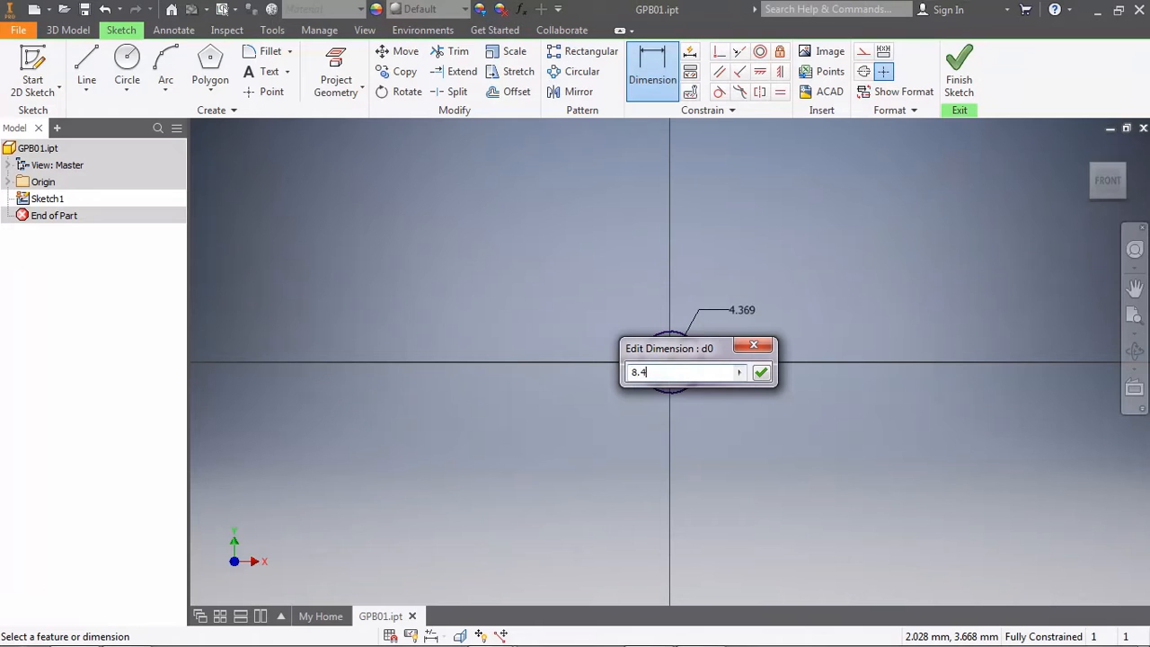
key("Return")
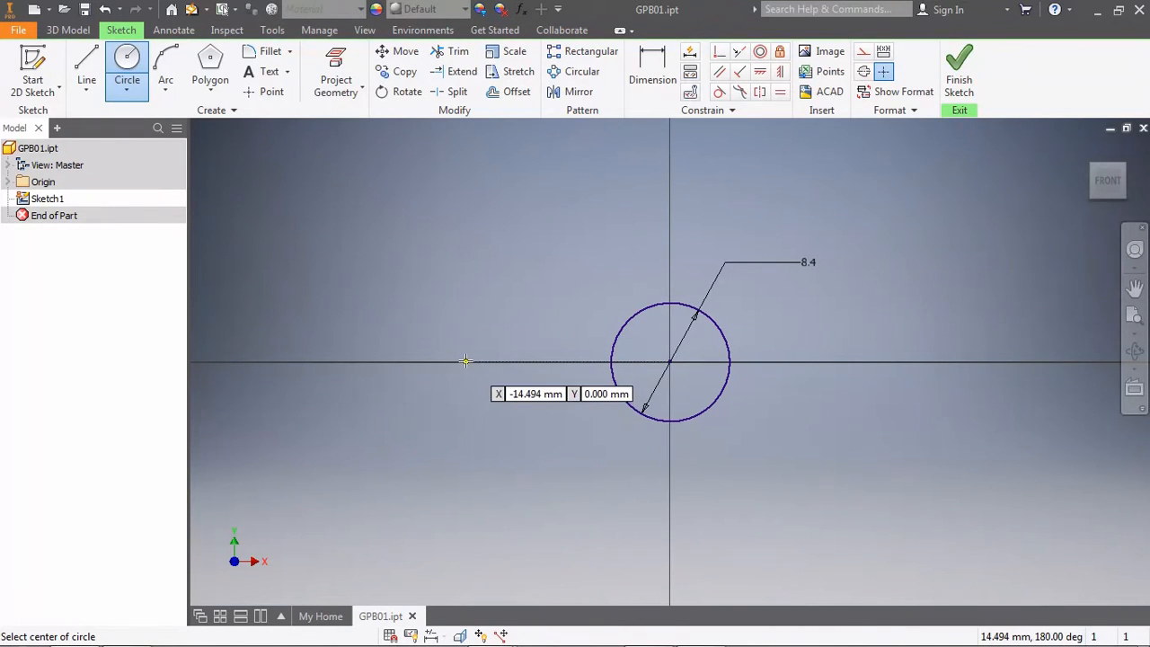
Sketch two small circles on the horizontal axis, about 2 mm in diameter left of the central circle and about 2.4 mm right of it
left_click(466, 361)
left_click(458, 372)
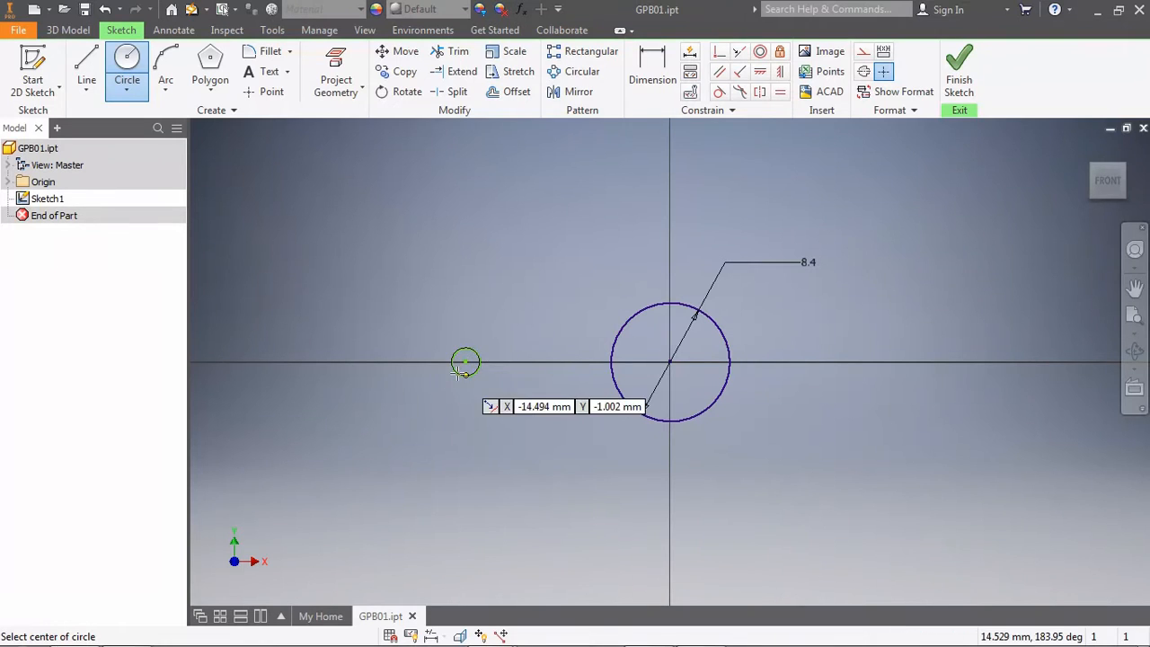
left_click(897, 361)
left_click(889, 376)
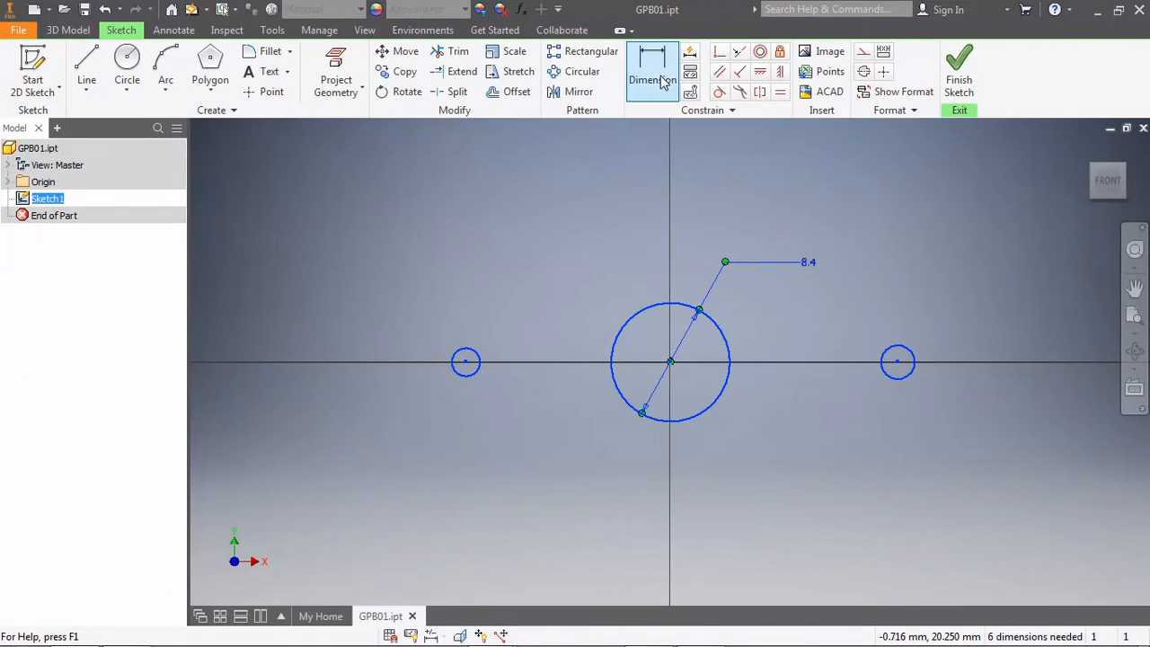
Dimension the diameter of the small circle left of the origin as 2 mm
left_click(653, 68)
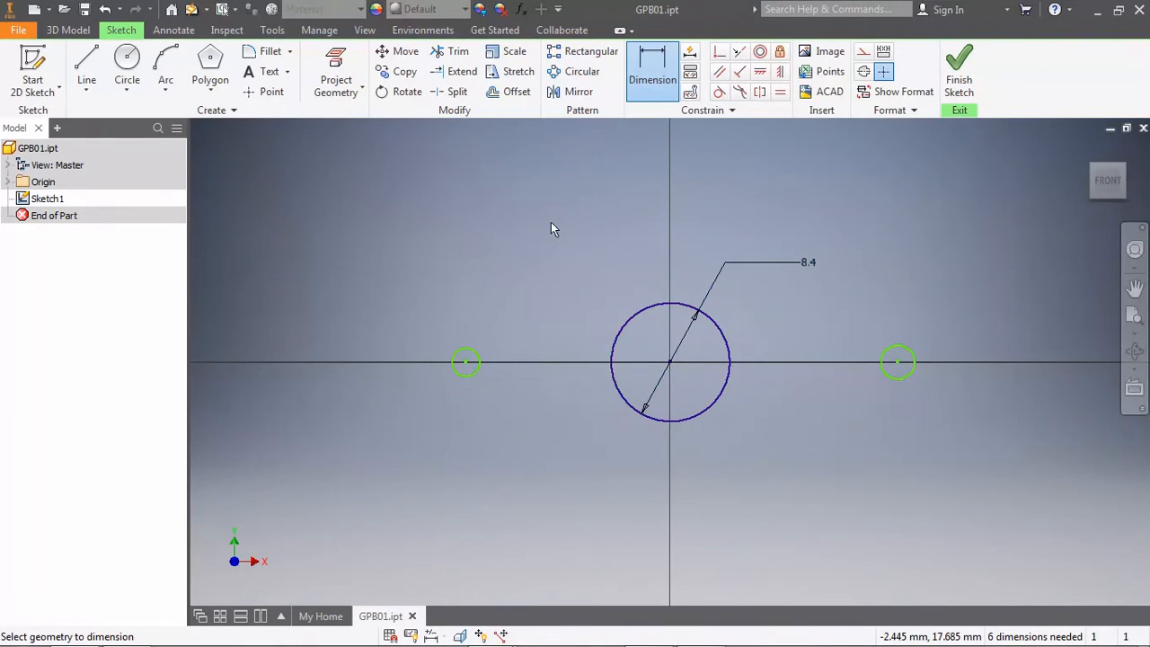
left_click(474, 357)
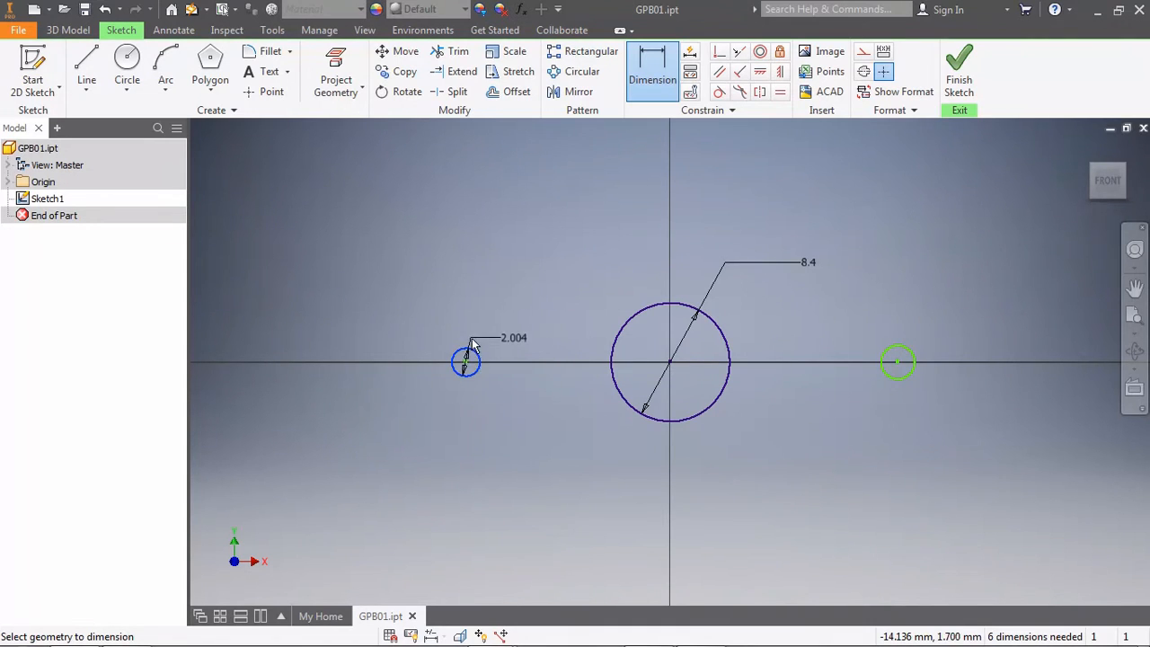
left_click(483, 331)
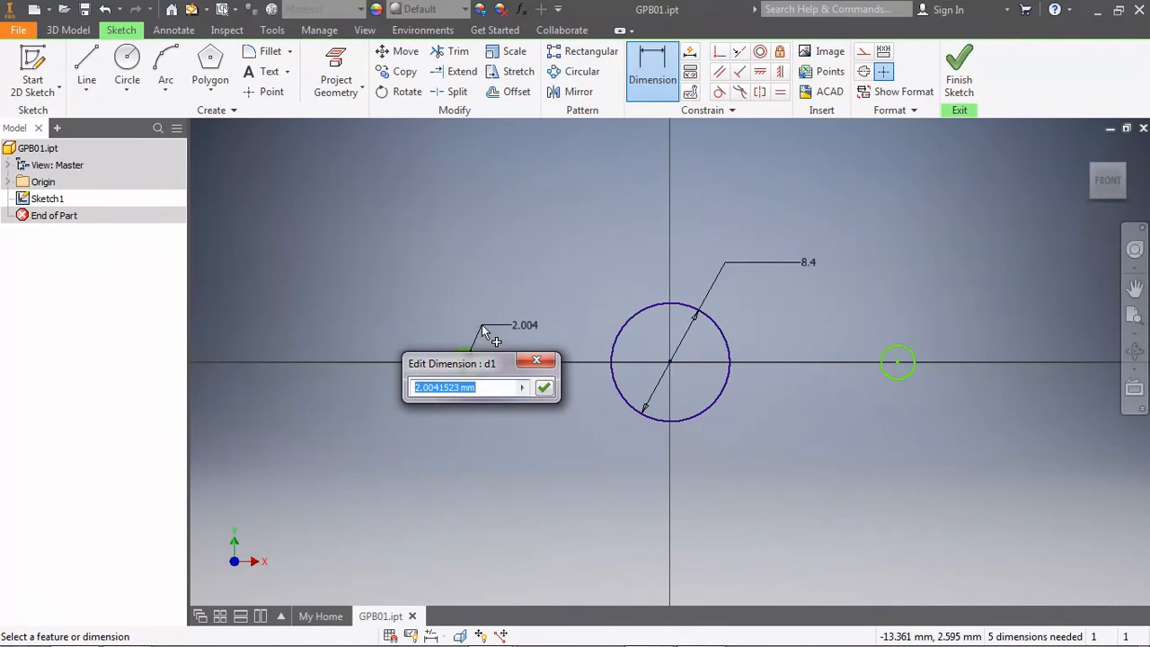
type("2")
key("Return")
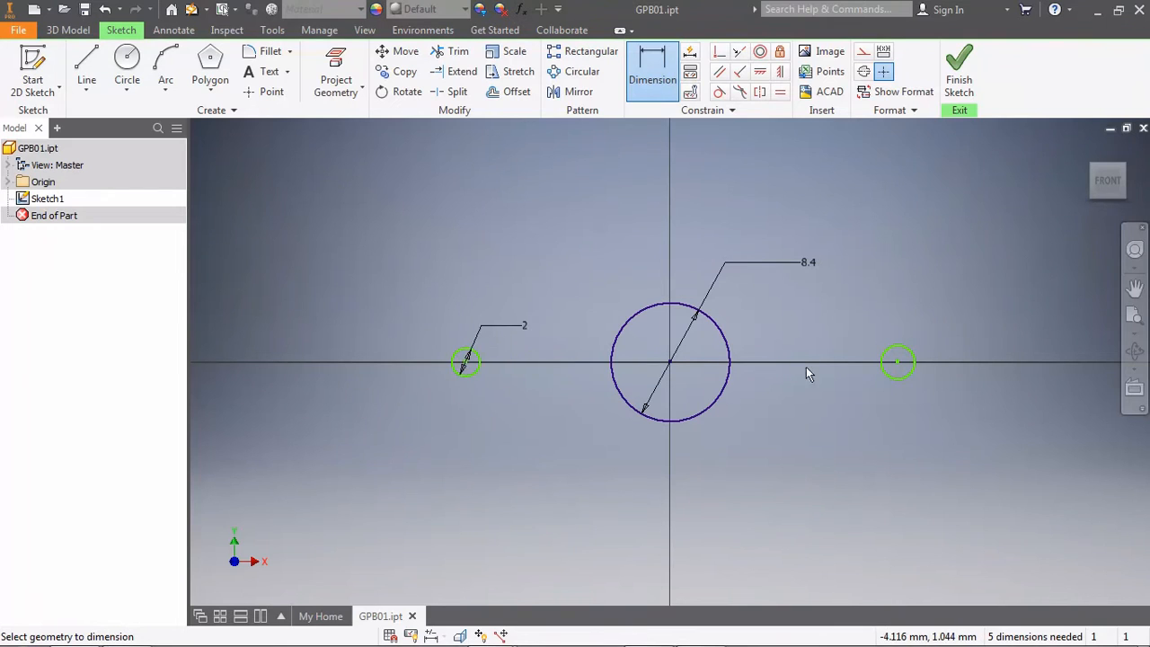
Dimension the right small circle's diameter with a formula linking it to the left small circle's diameter, =d1
left_click(903, 355)
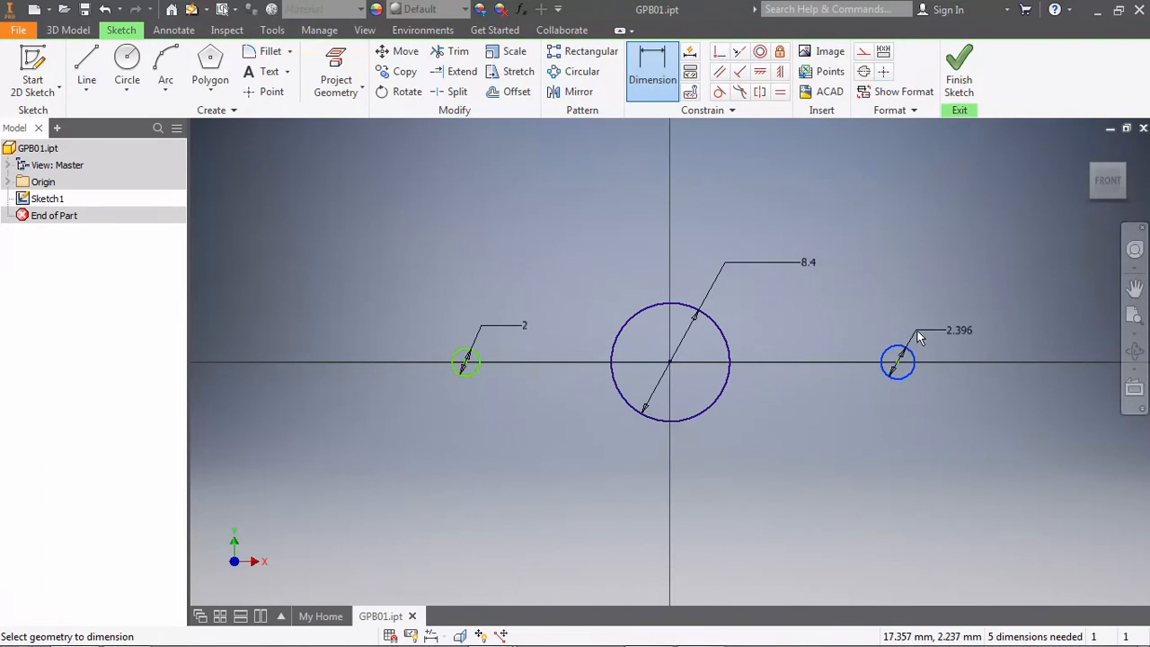
left_click(914, 338)
type("=")
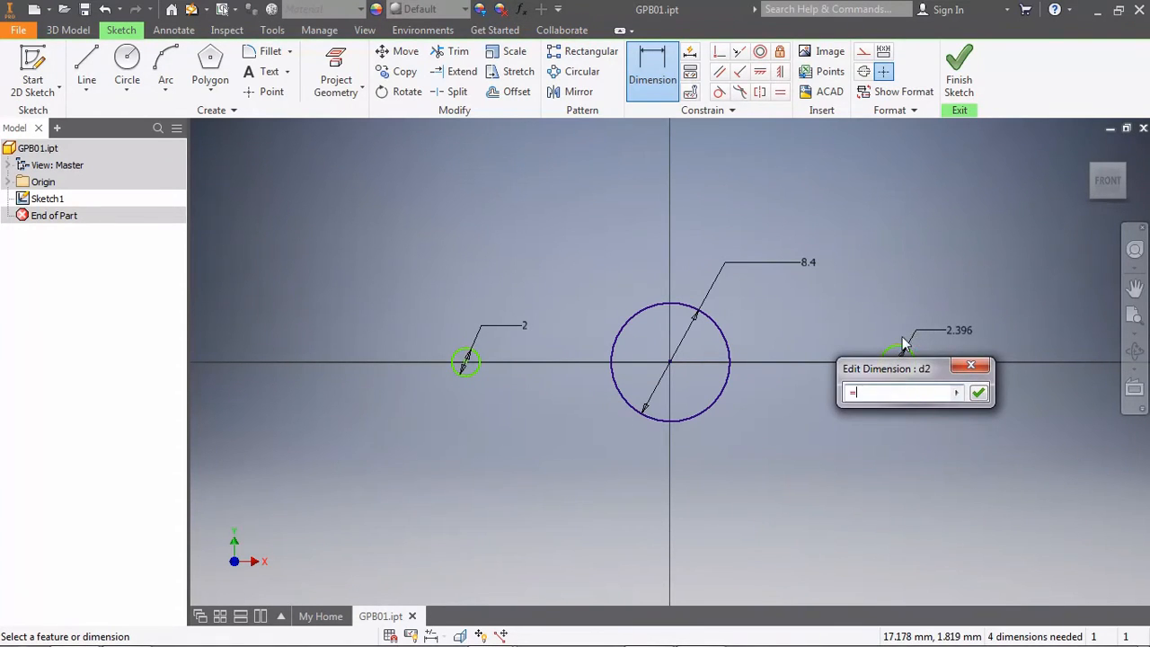
left_click(526, 331)
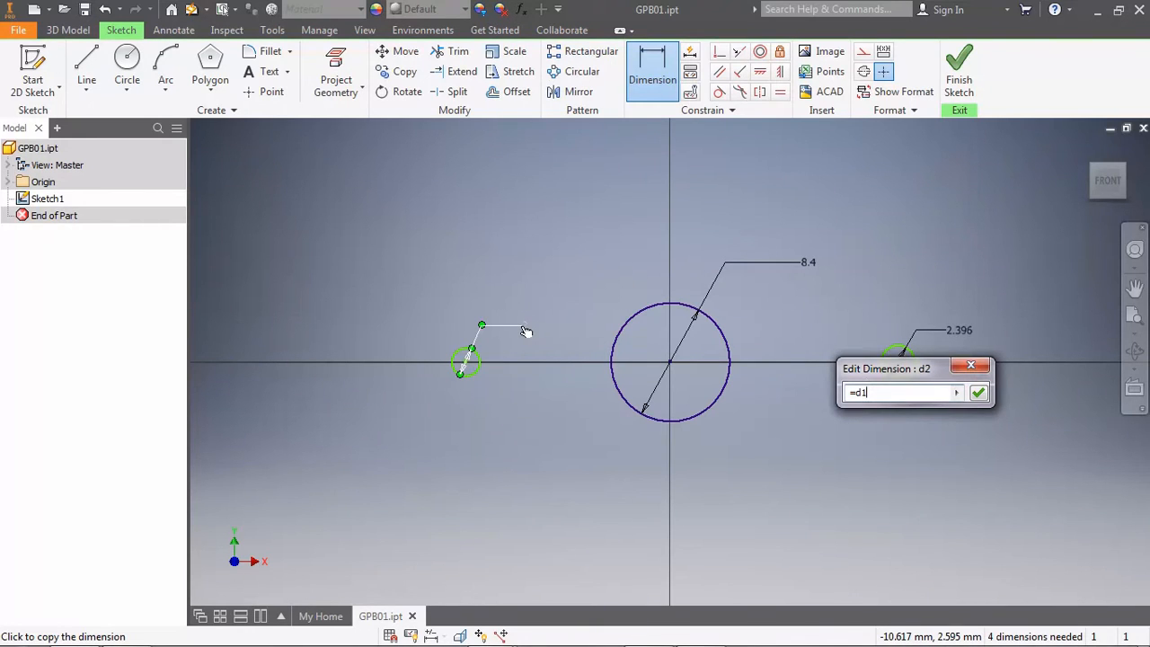
left_click(978, 394)
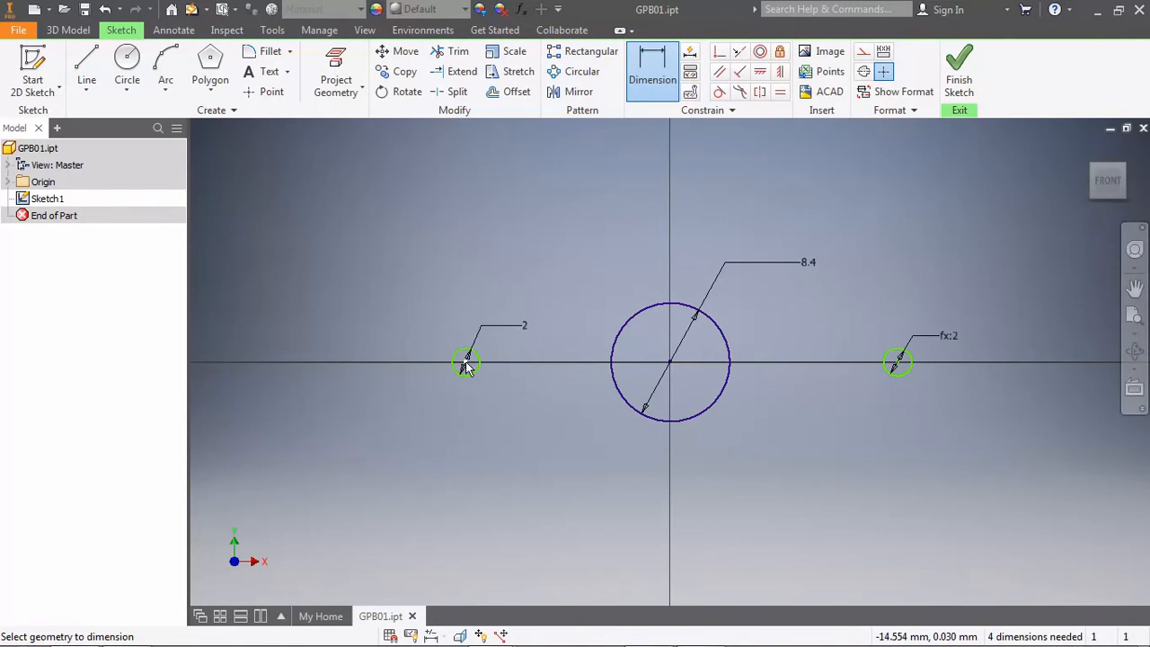
Dimension the horizontal distance between the centres of the two small circles as 32 mm
left_click(897, 363)
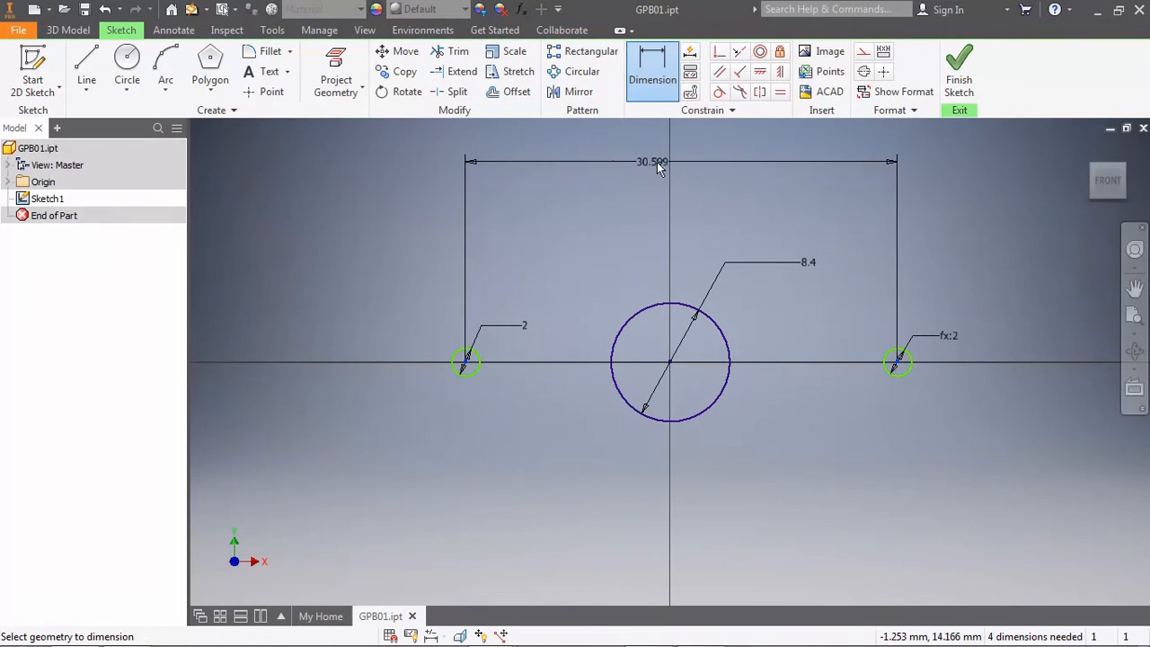
left_click(664, 168)
type("32")
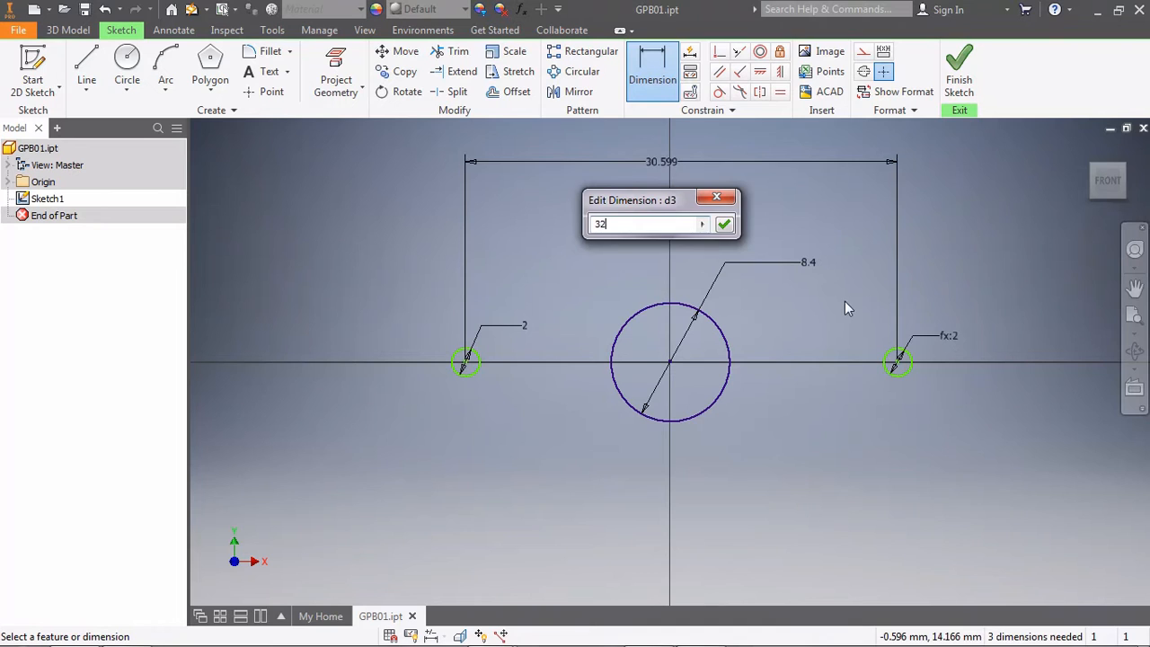
key("Return")
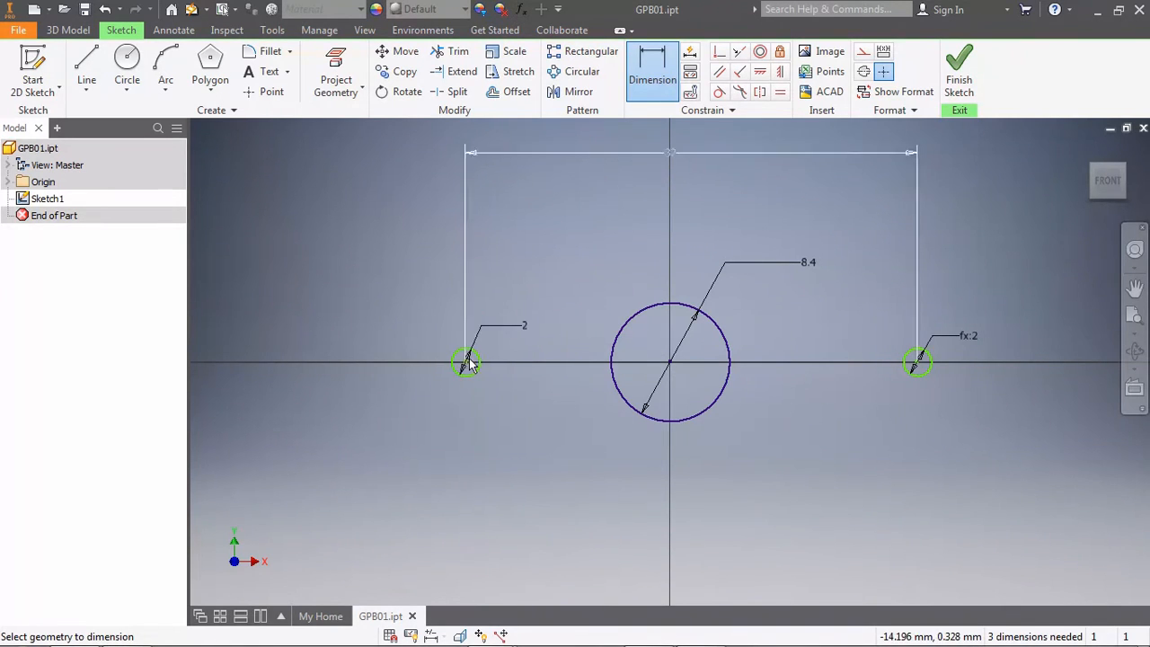
Dimension the distance from the left small circle's centre to the origin as half the overall centre distance, =d3/2
left_click(670, 363)
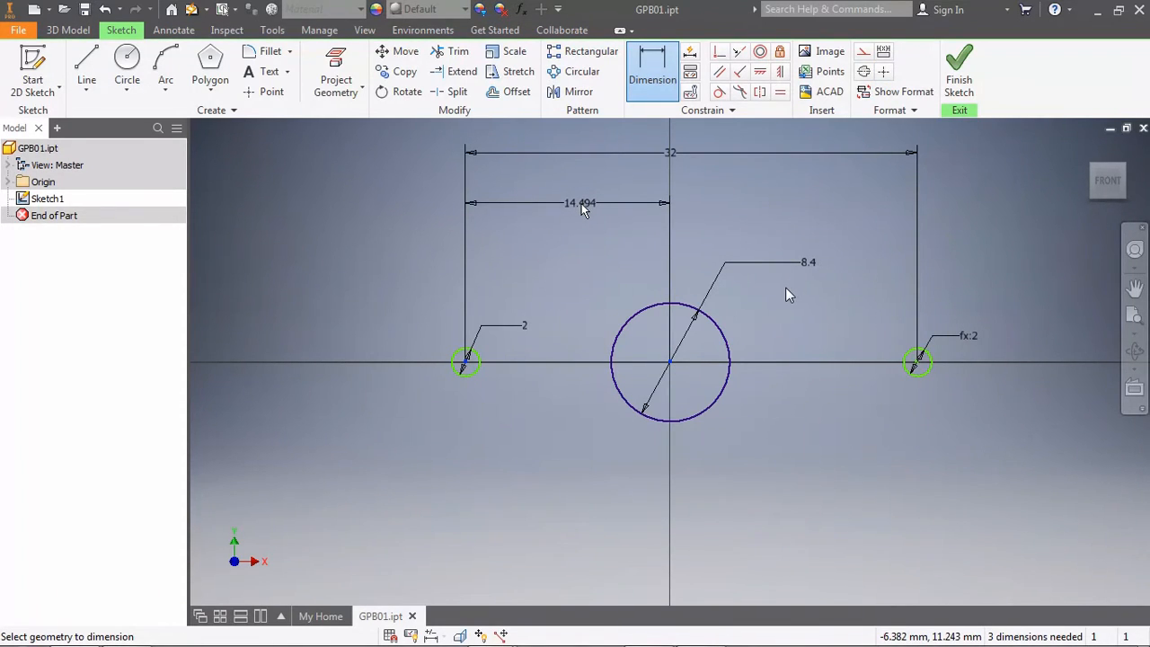
left_click(581, 203)
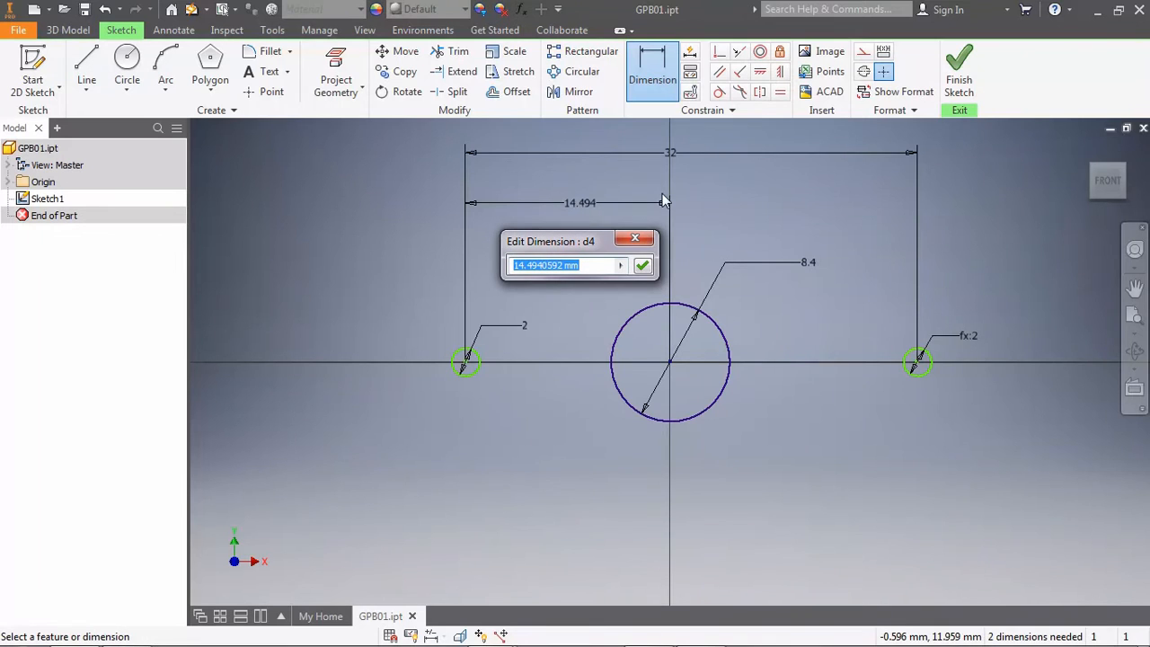
type("=")
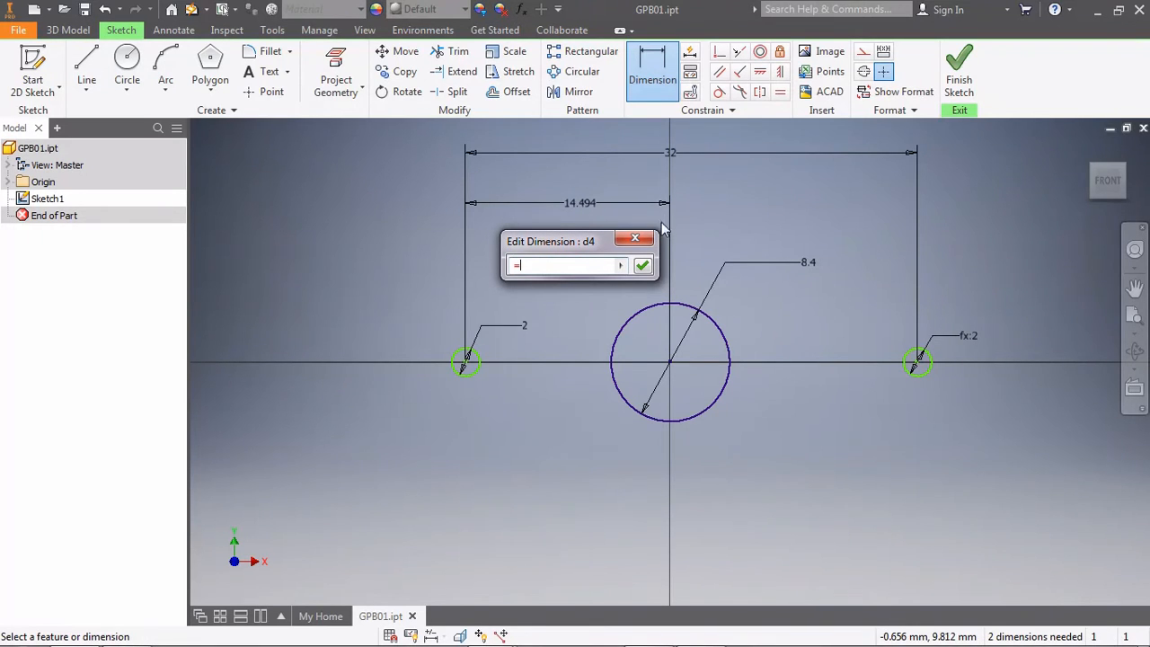
left_click(673, 157)
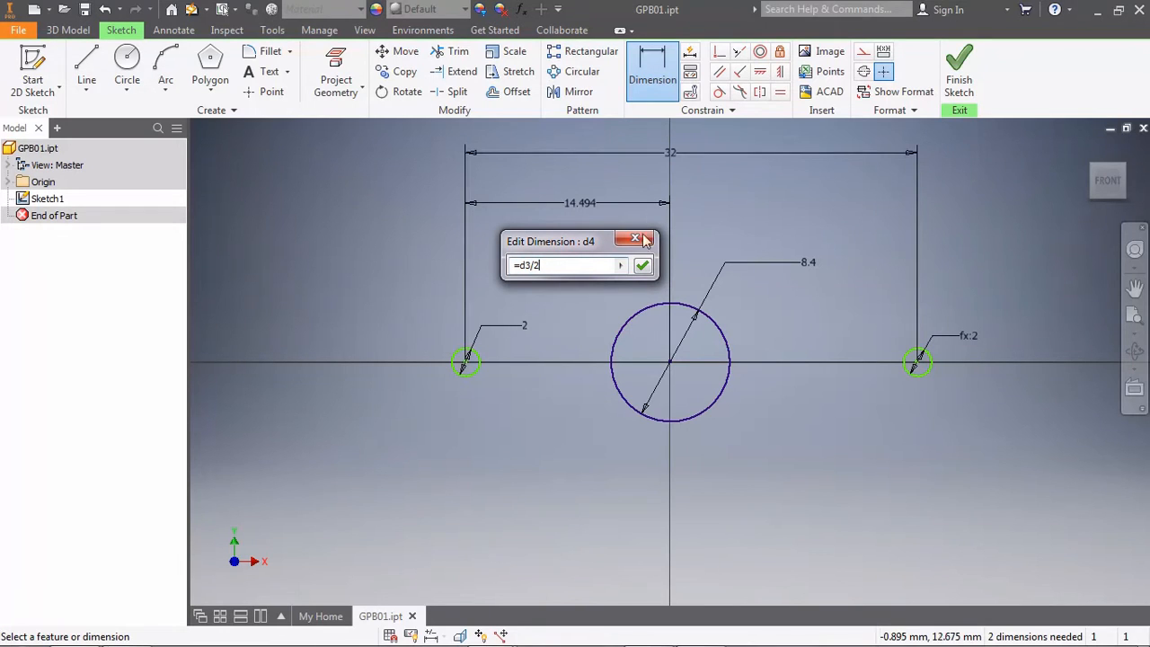
left_click(642, 267)
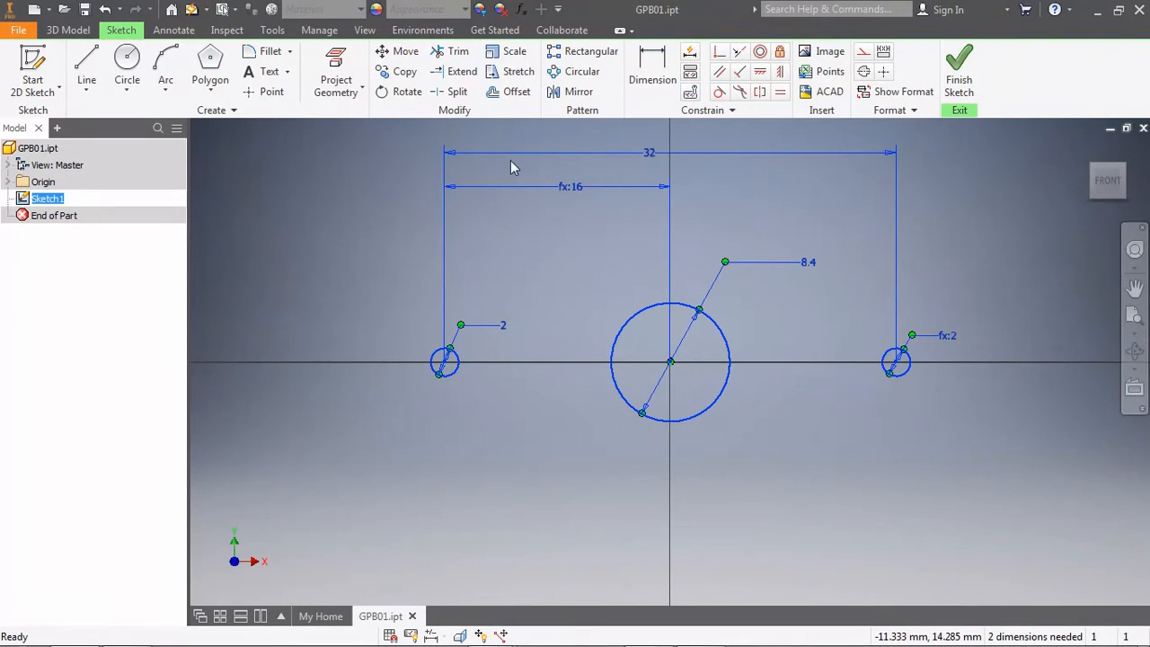
Sketch a larger concentric circle around each small circle, about 4 mm in diameter on the left and 5.5 mm on the right
left_click(127, 64)
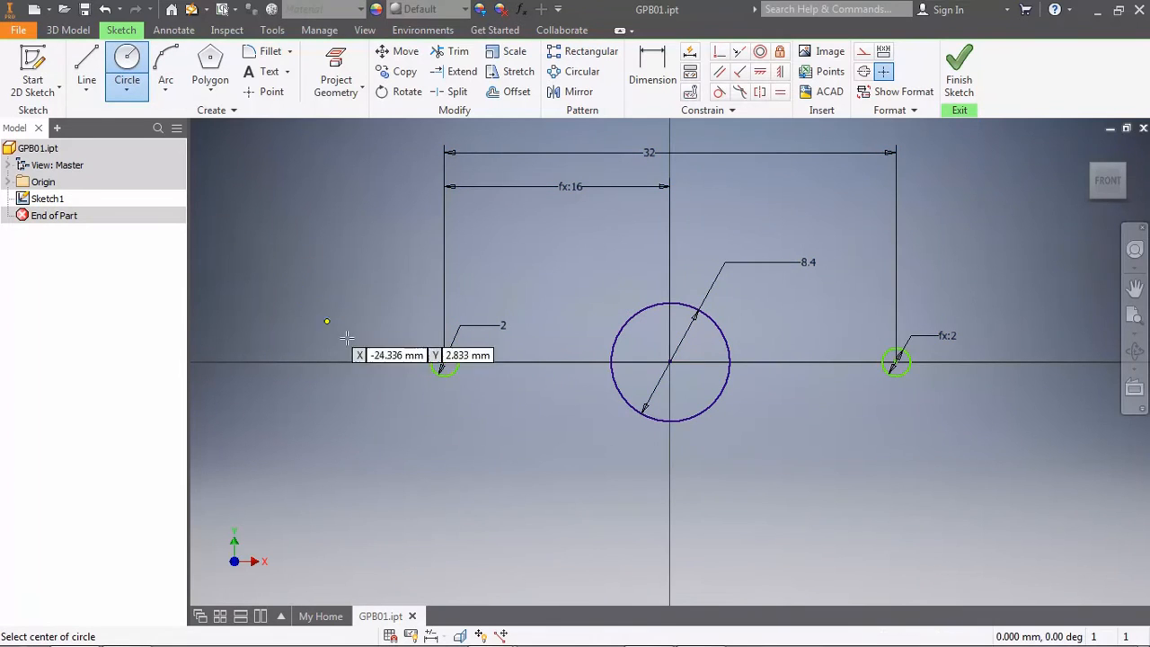
left_click(444, 362)
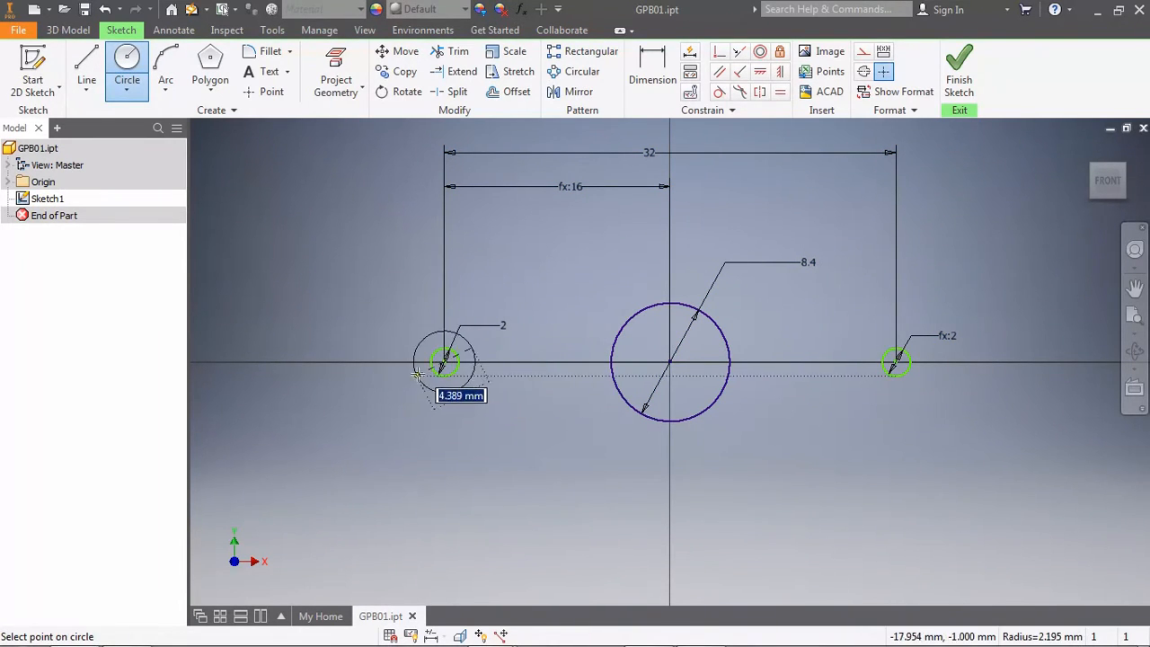
left_click(449, 391)
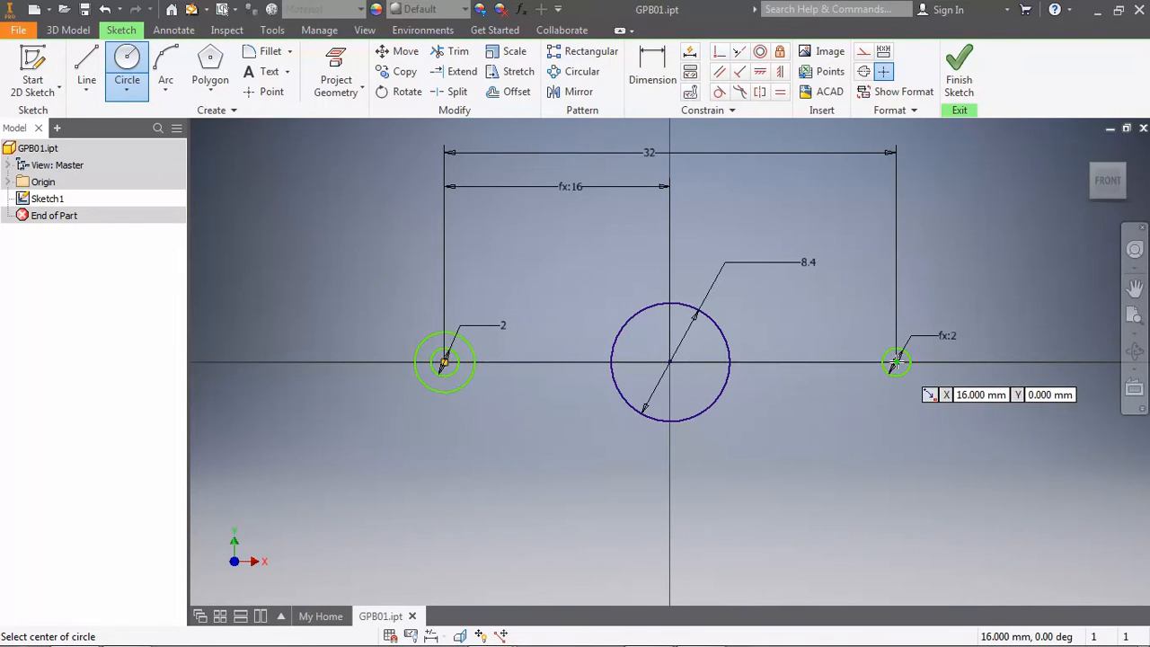
left_click(896, 362)
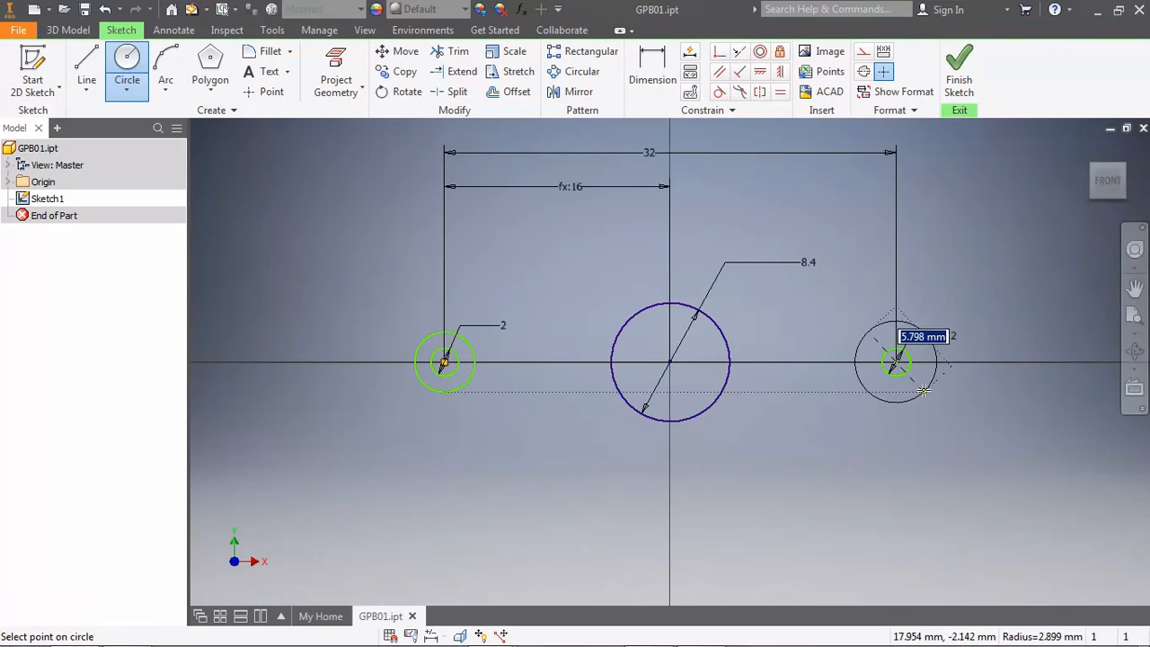
left_click(926, 384)
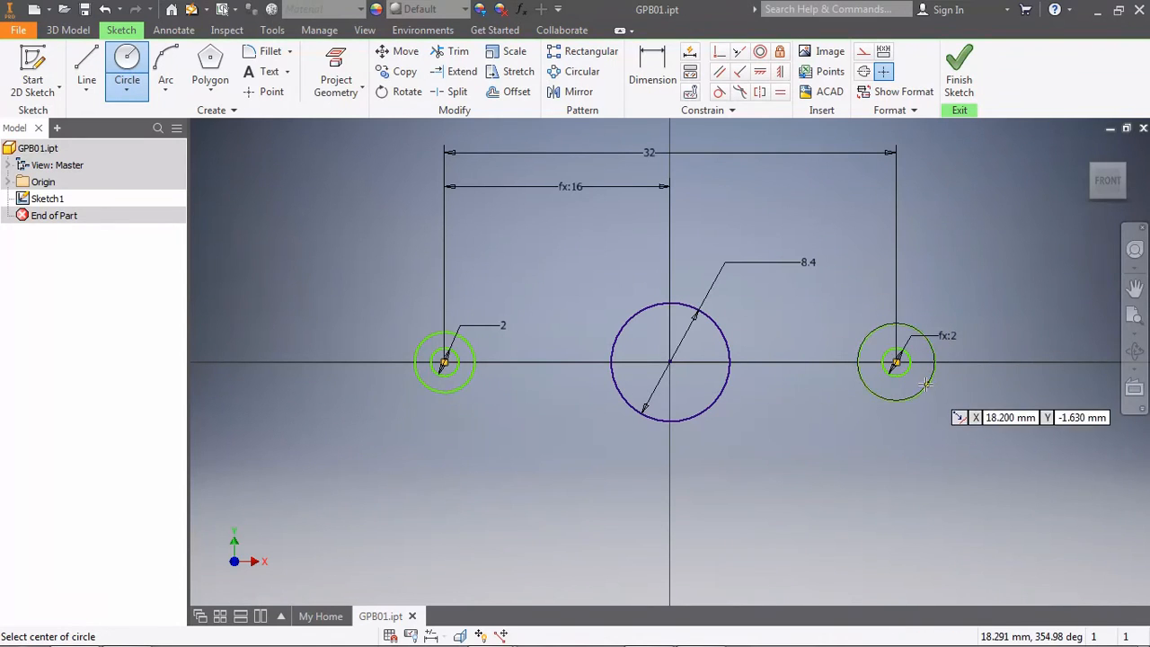
Sketch a circle about 18 mm in diameter around the 8.4 mm circle, centred on the origin
left_click(669, 361)
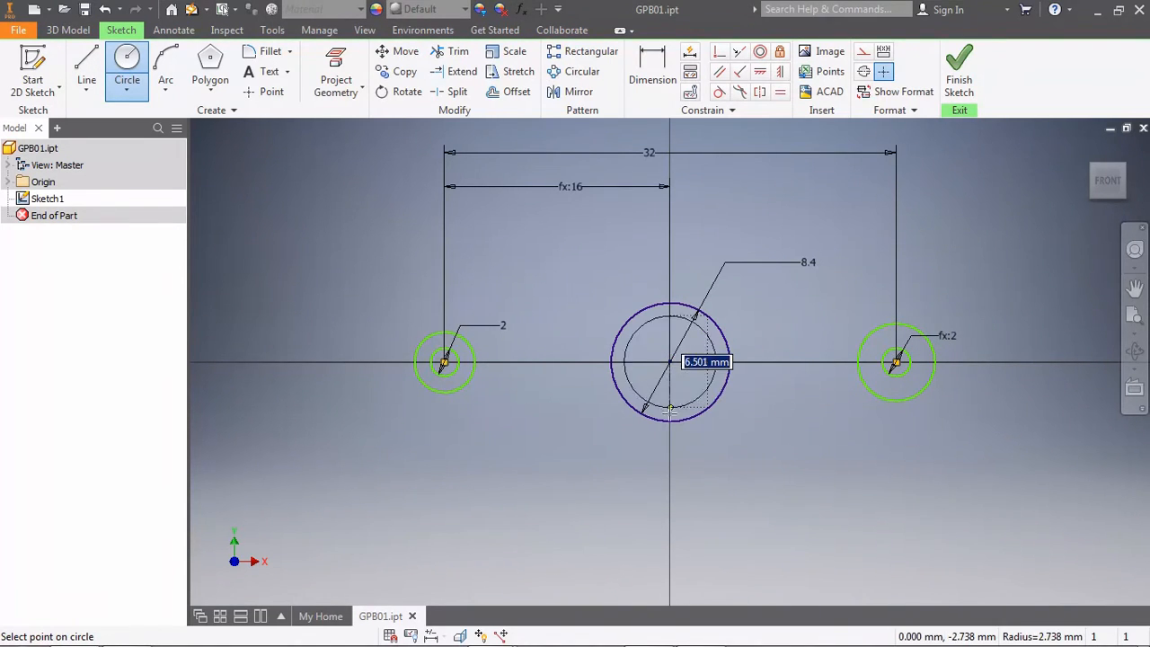
left_click(671, 488)
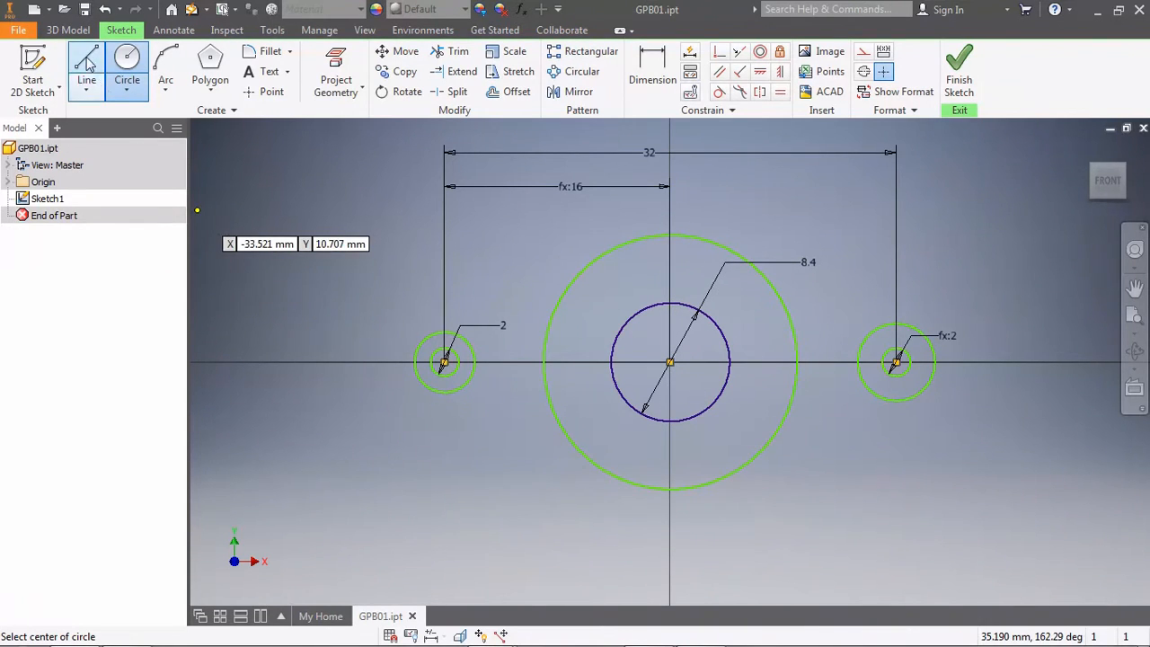
right_click(284, 303)
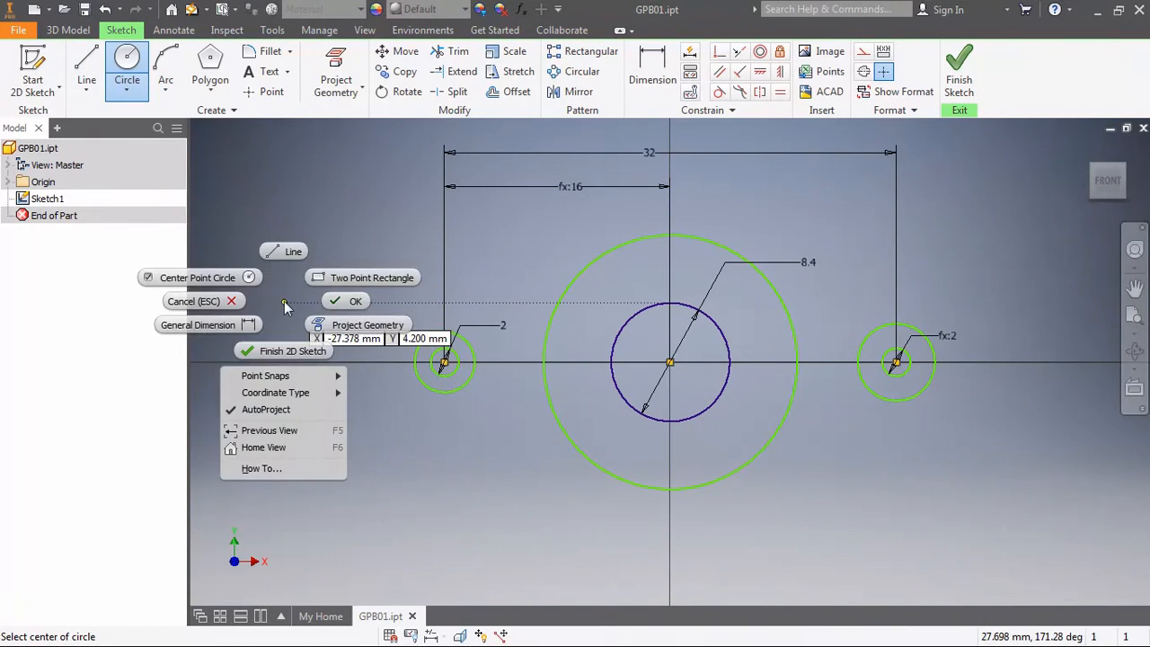
Draw two straight lines along the upper side, joining the large central circle to the left and right outer circles
left_click(191, 300)
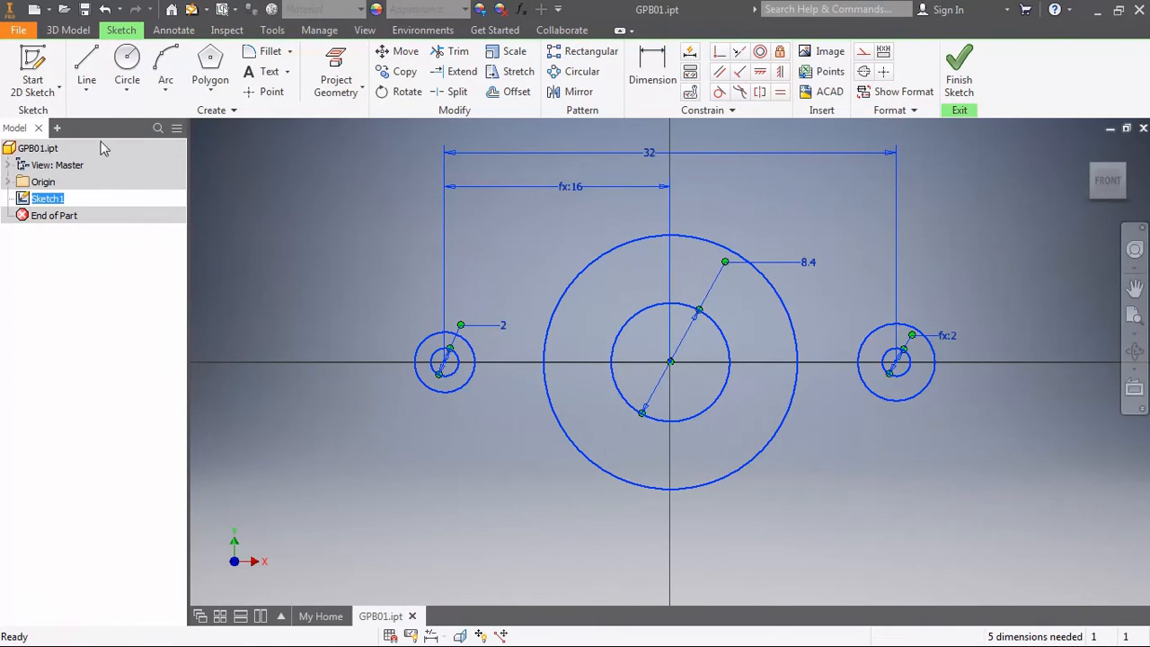
left_click(87, 64)
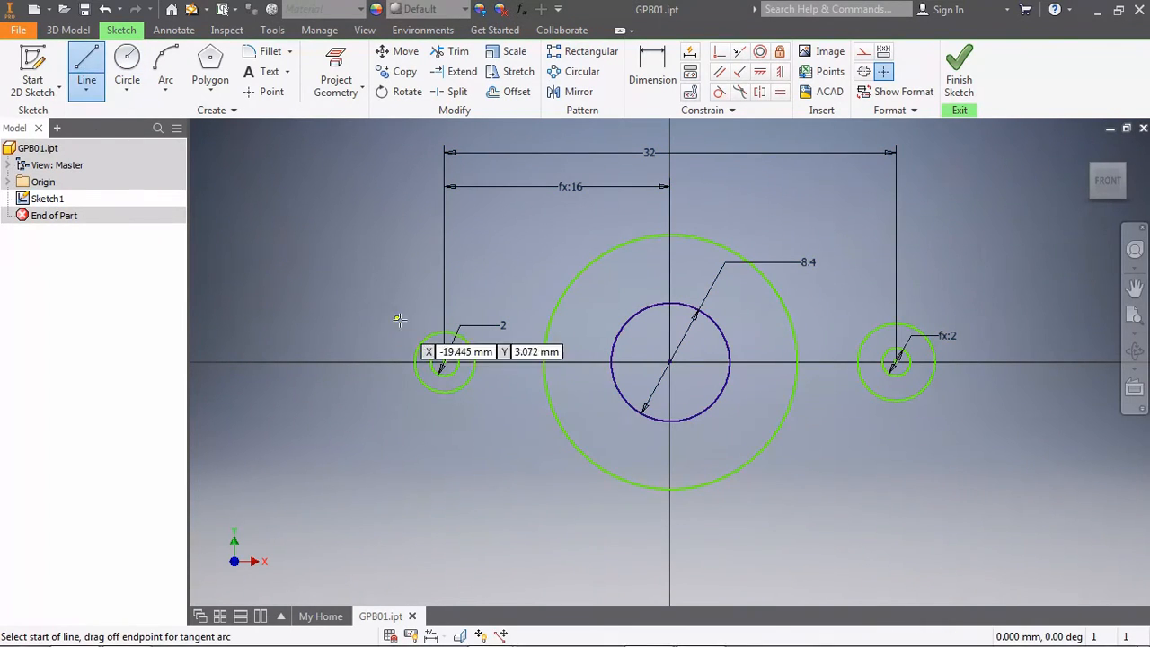
left_click(429, 334)
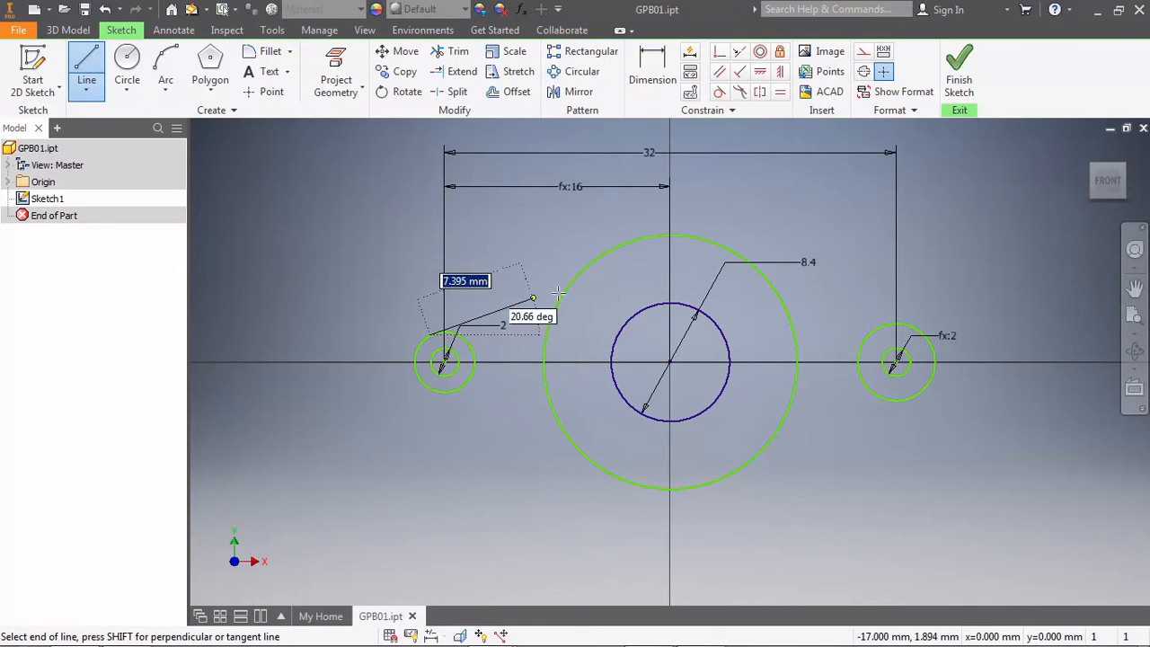
left_click(622, 243)
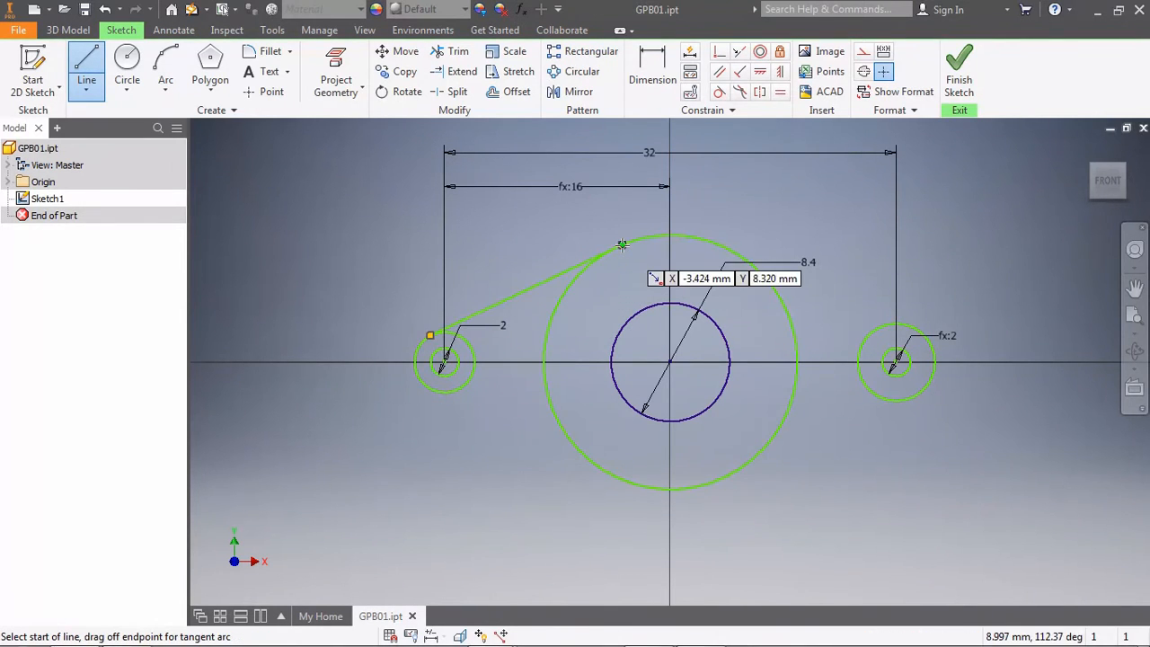
left_click(761, 273)
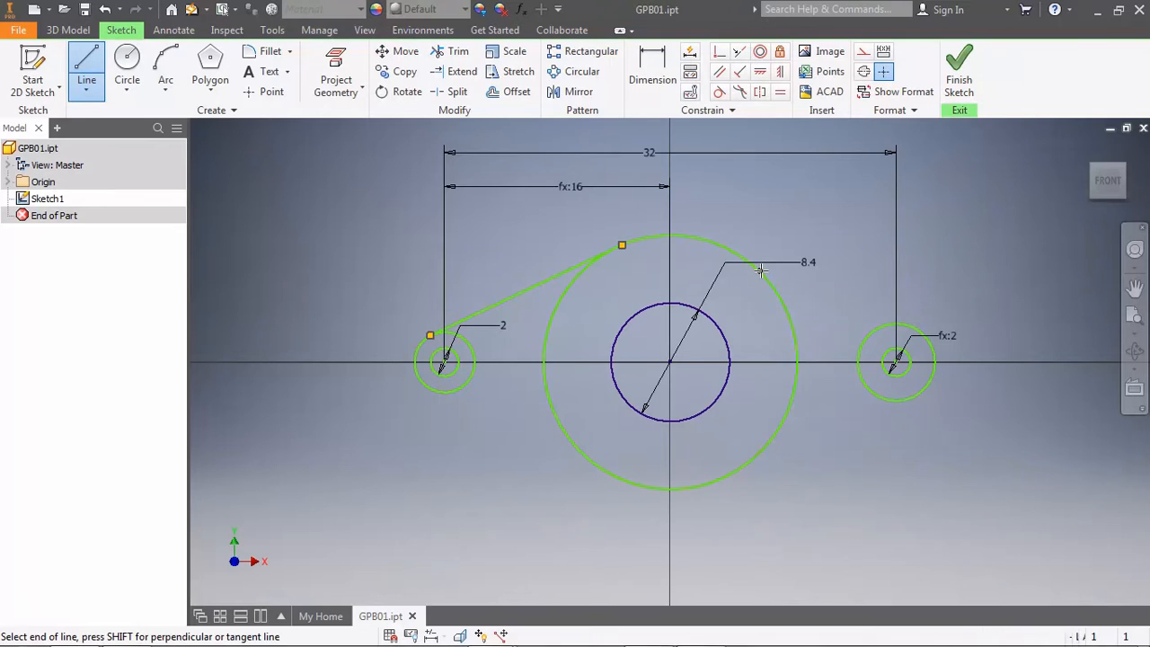
left_click(899, 321)
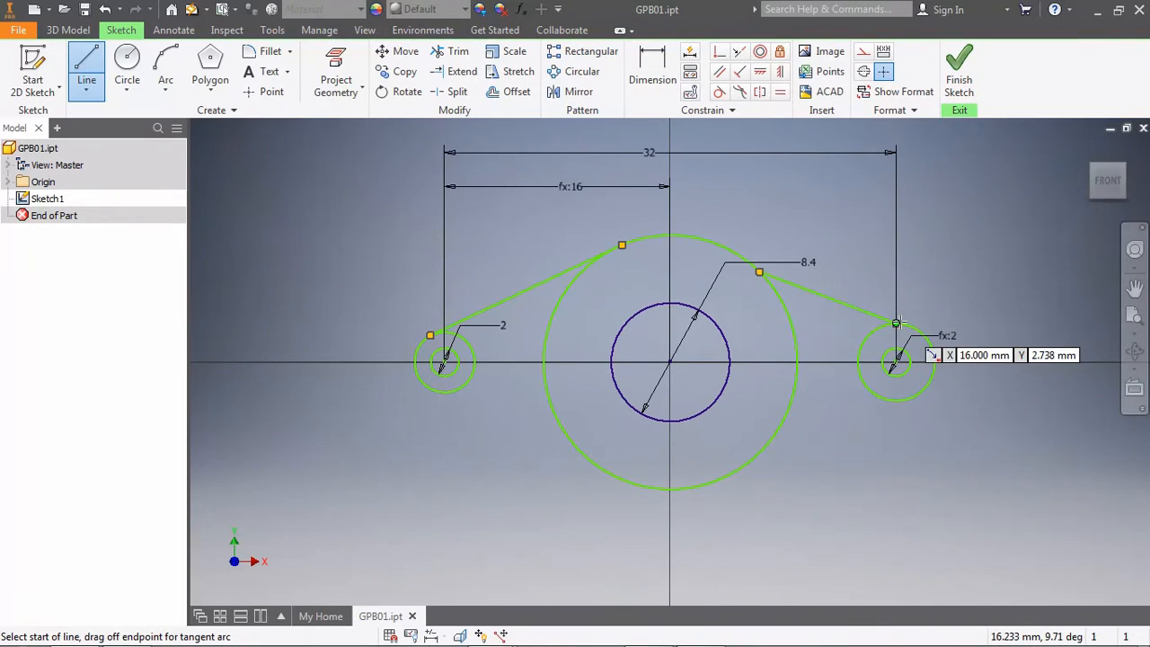
Draw two straight lines along the lower side, joining the large central circle to the right and left outer circles
left_click(672, 487)
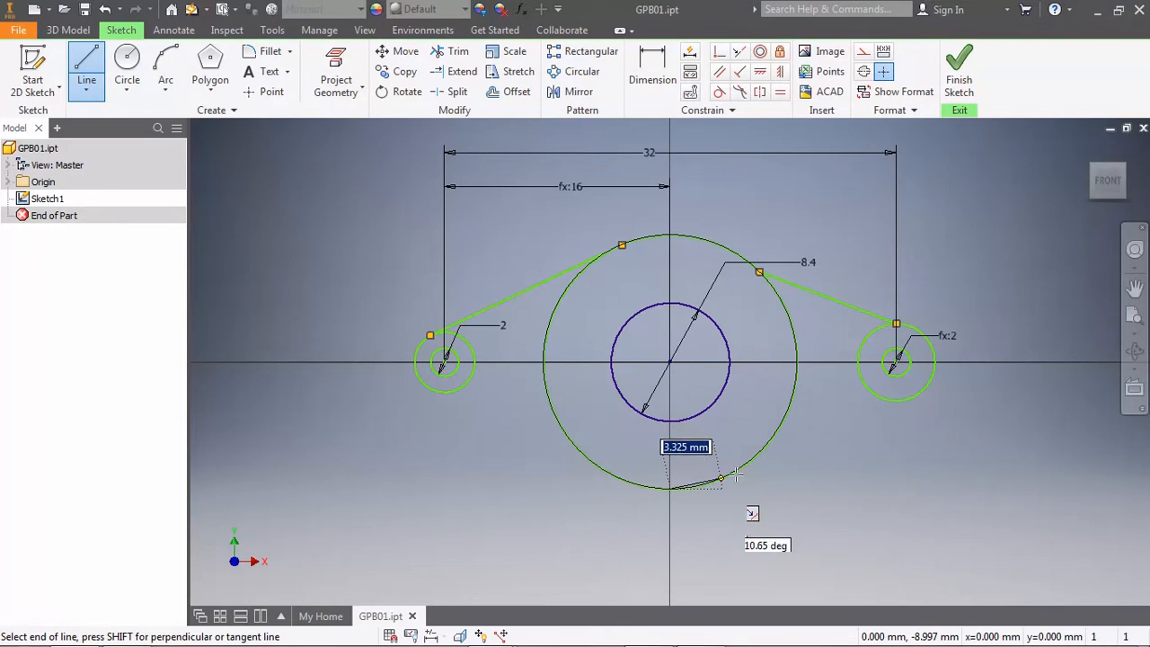
left_click(909, 398)
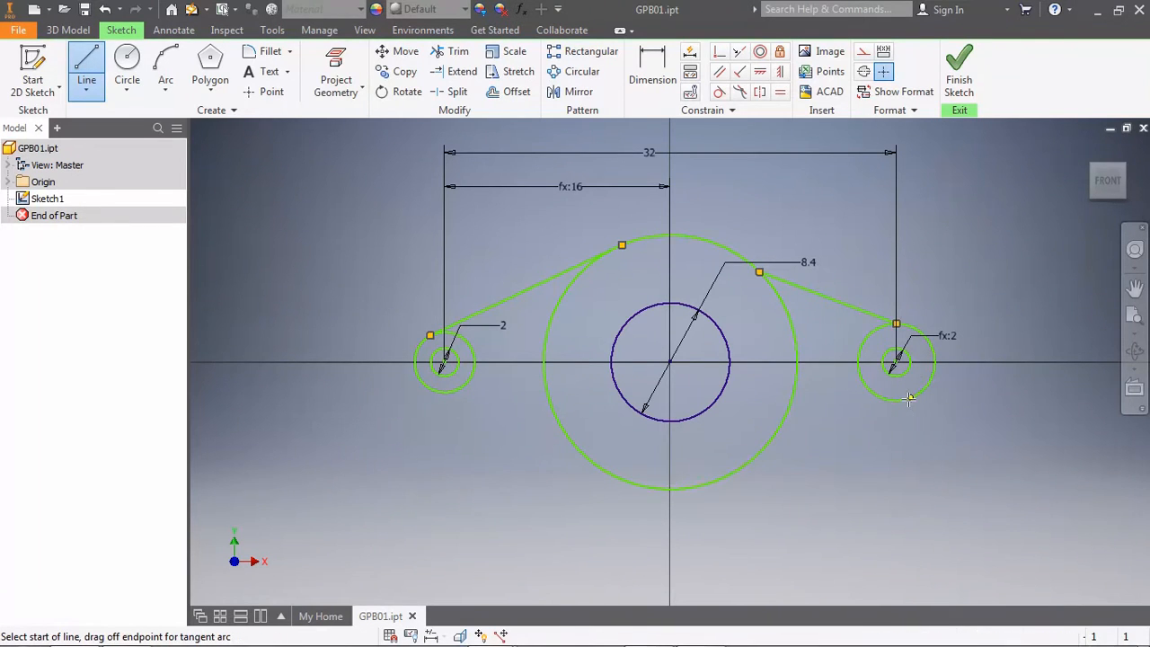
left_click(613, 477)
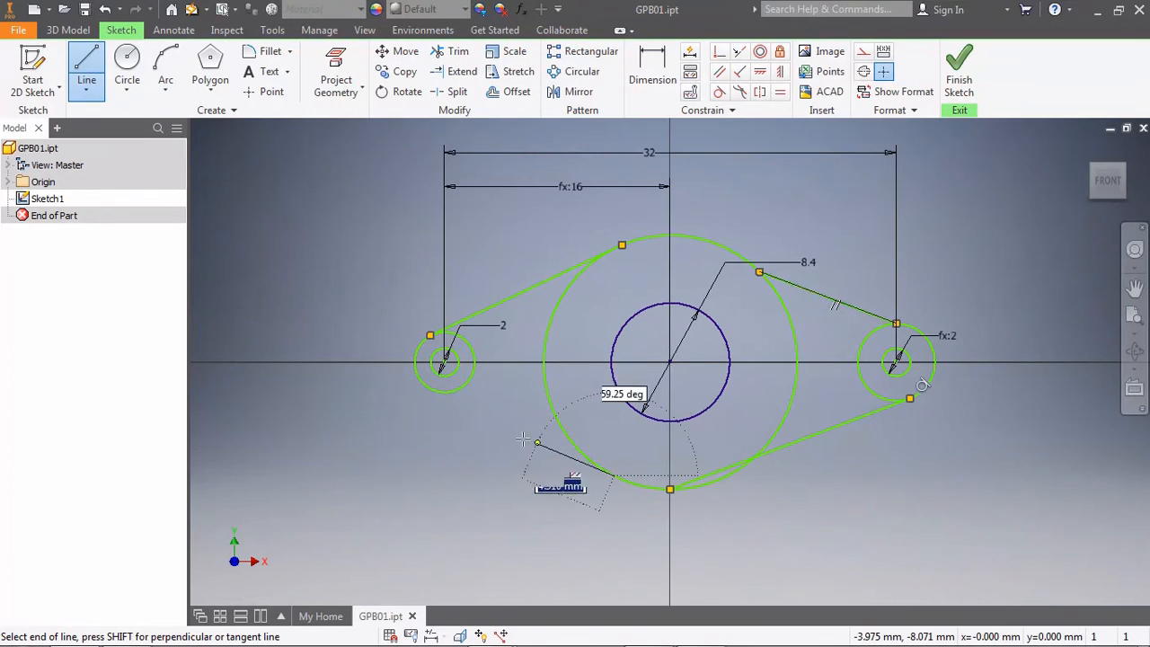
left_click(433, 391)
right_click(400, 421)
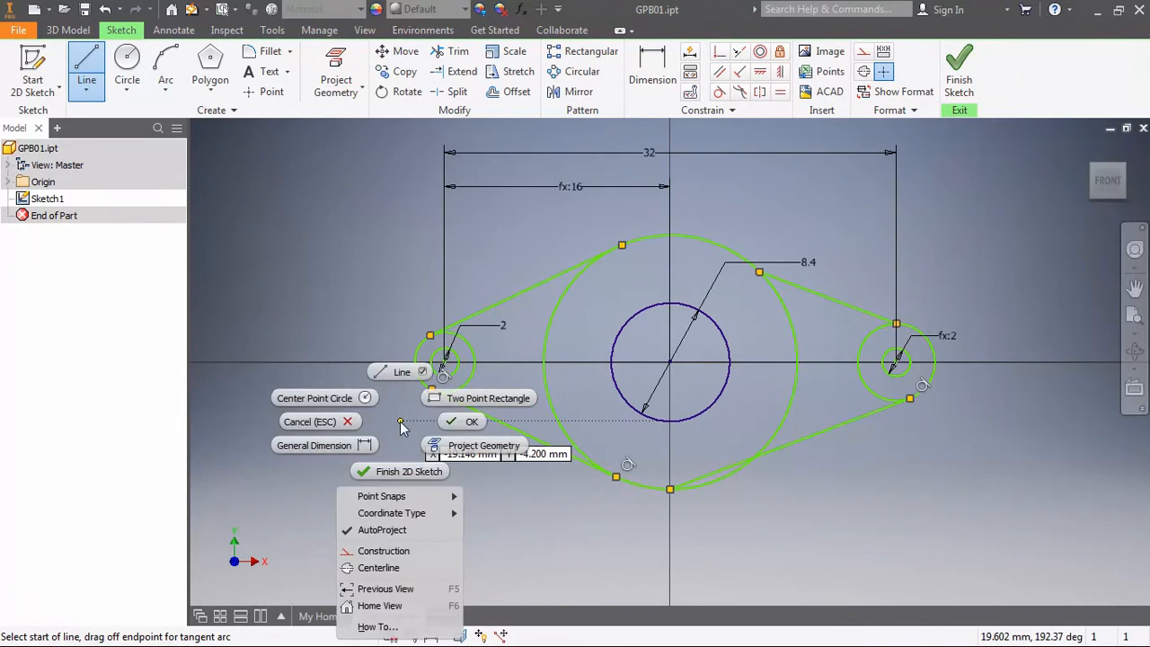
left_click(320, 421)
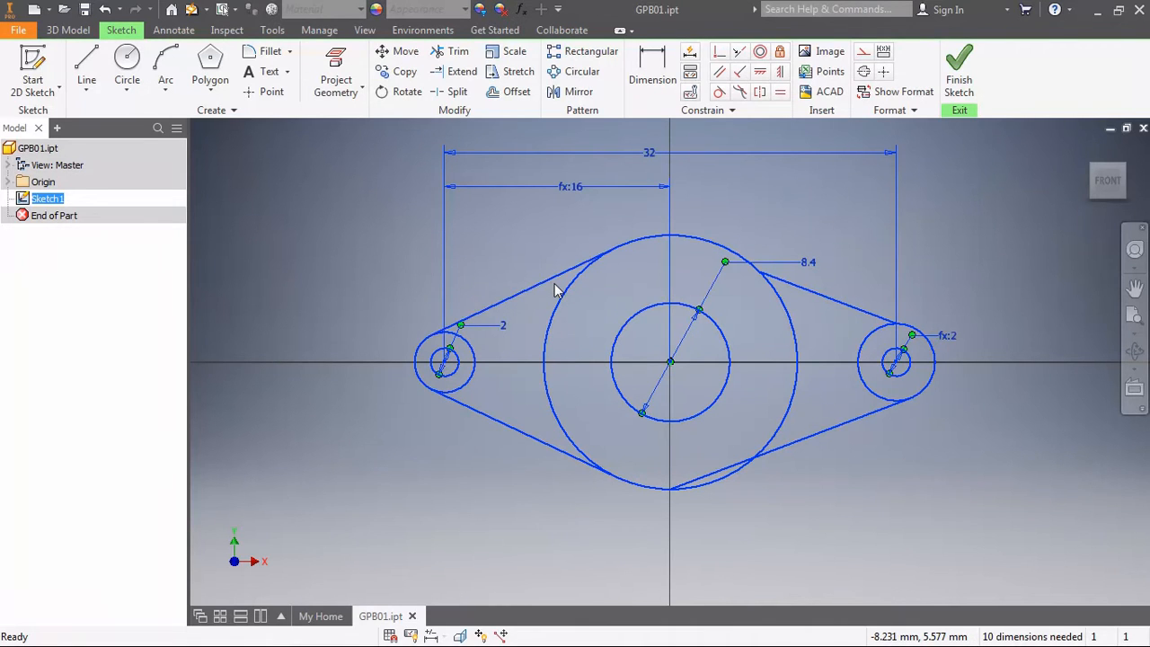
Make the upper-left, lower-right and upper-right lines tangent to the large central circle
left_click(718, 94)
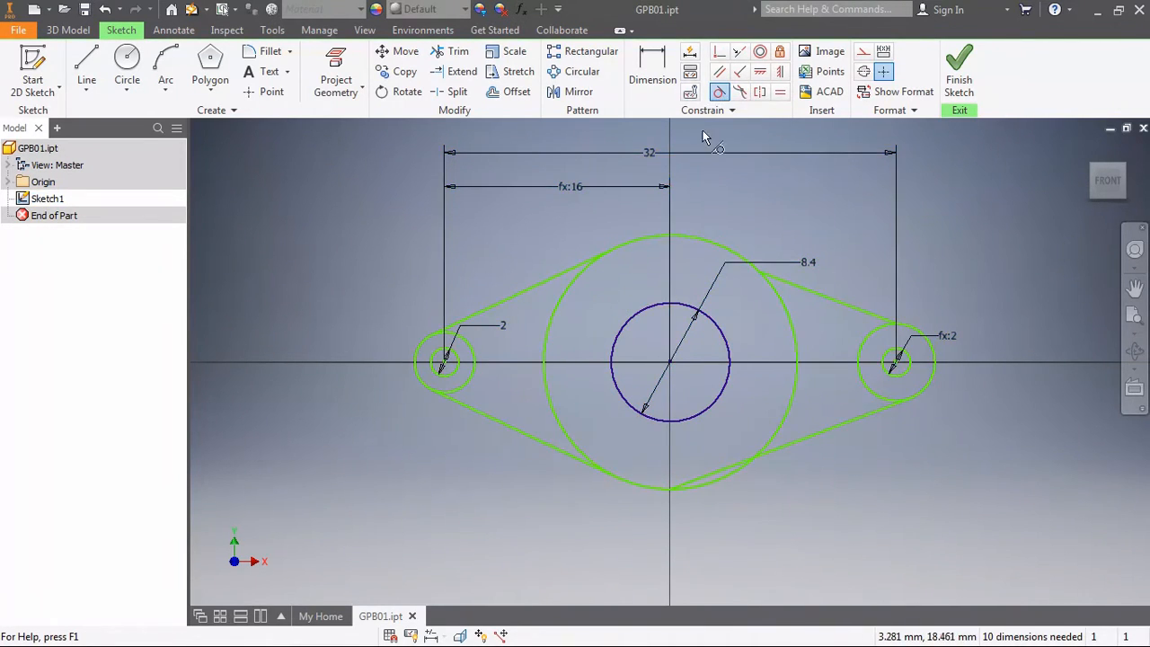
left_click(528, 288)
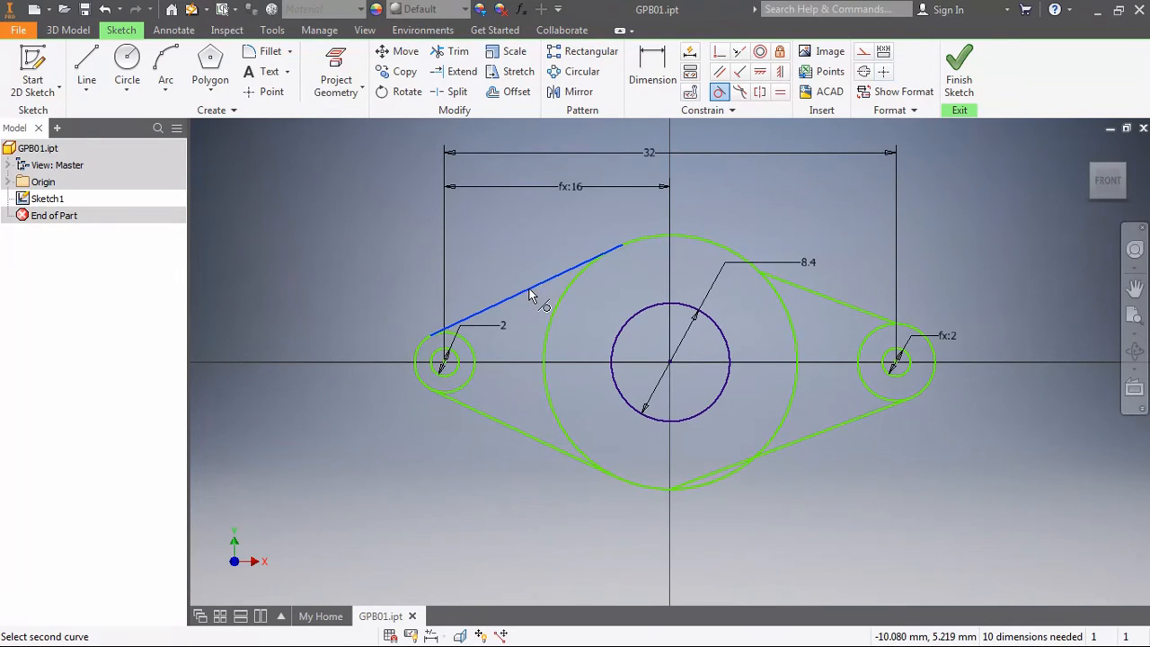
left_click(578, 277)
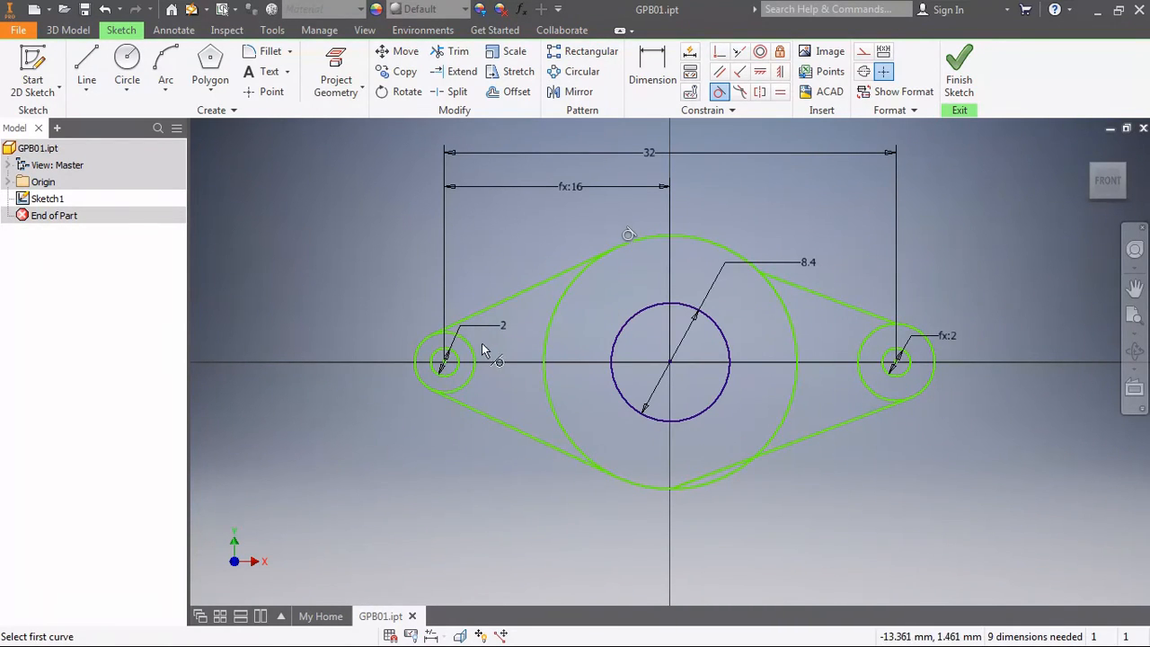
left_click(794, 446)
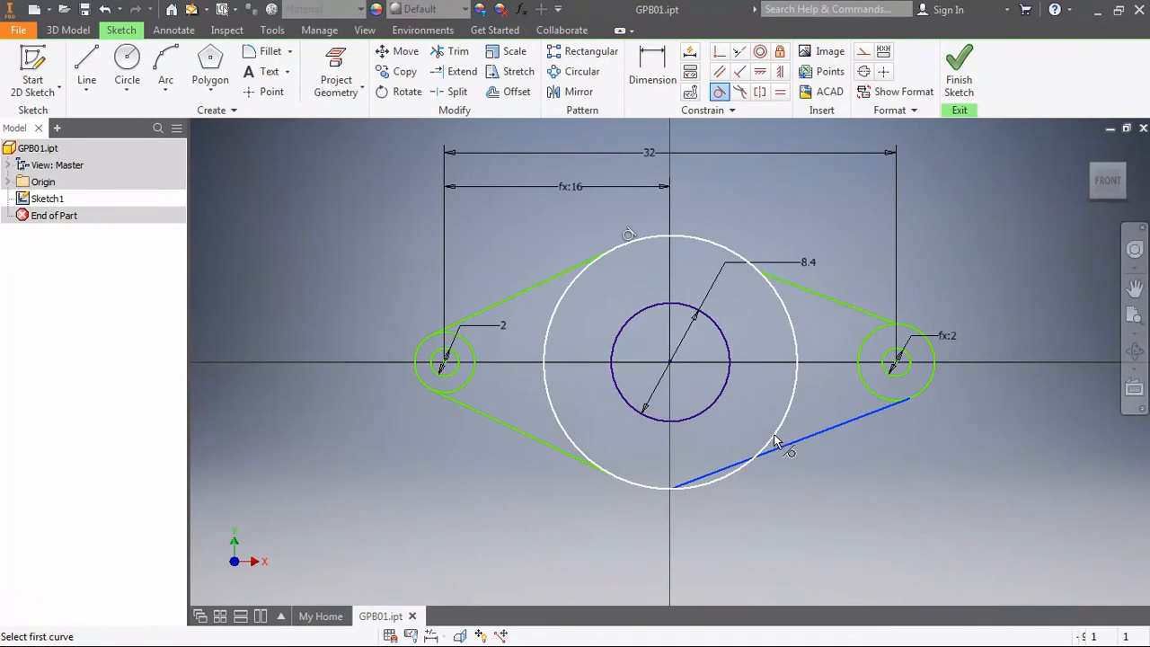
left_click(774, 434)
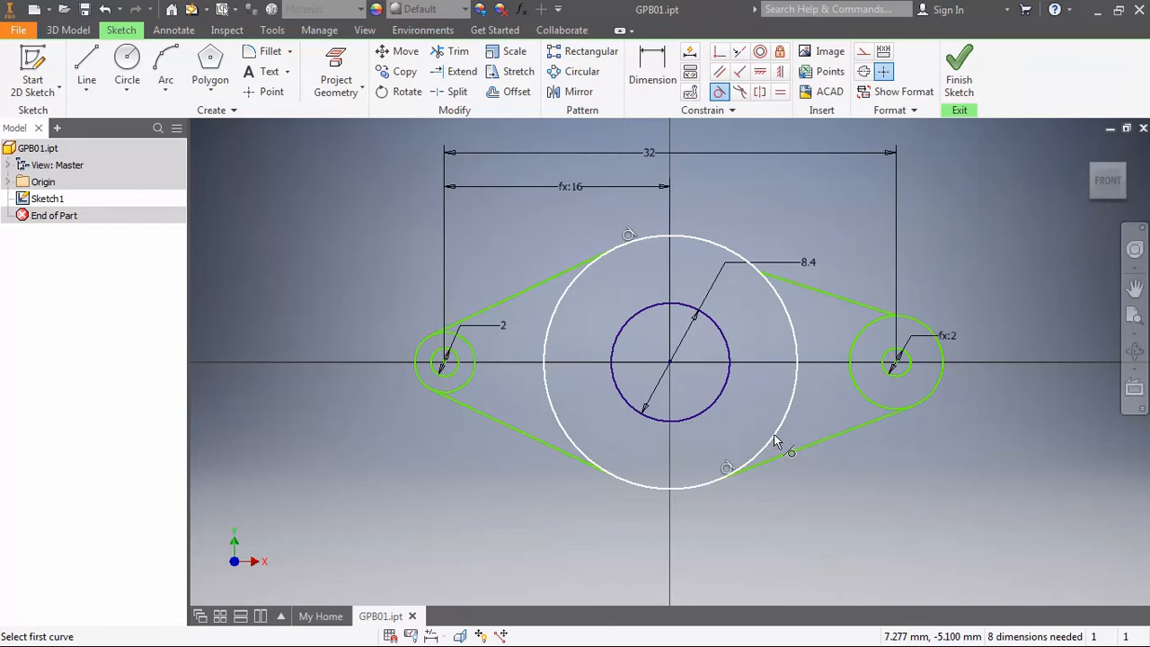
left_click(797, 284)
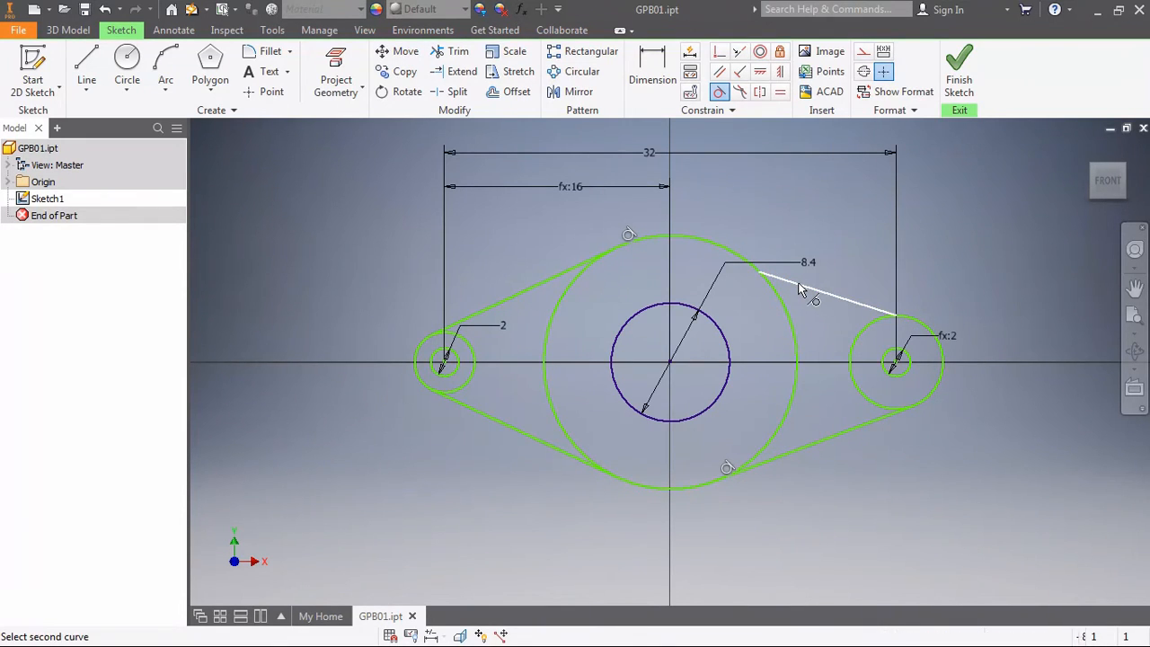
left_click(723, 246)
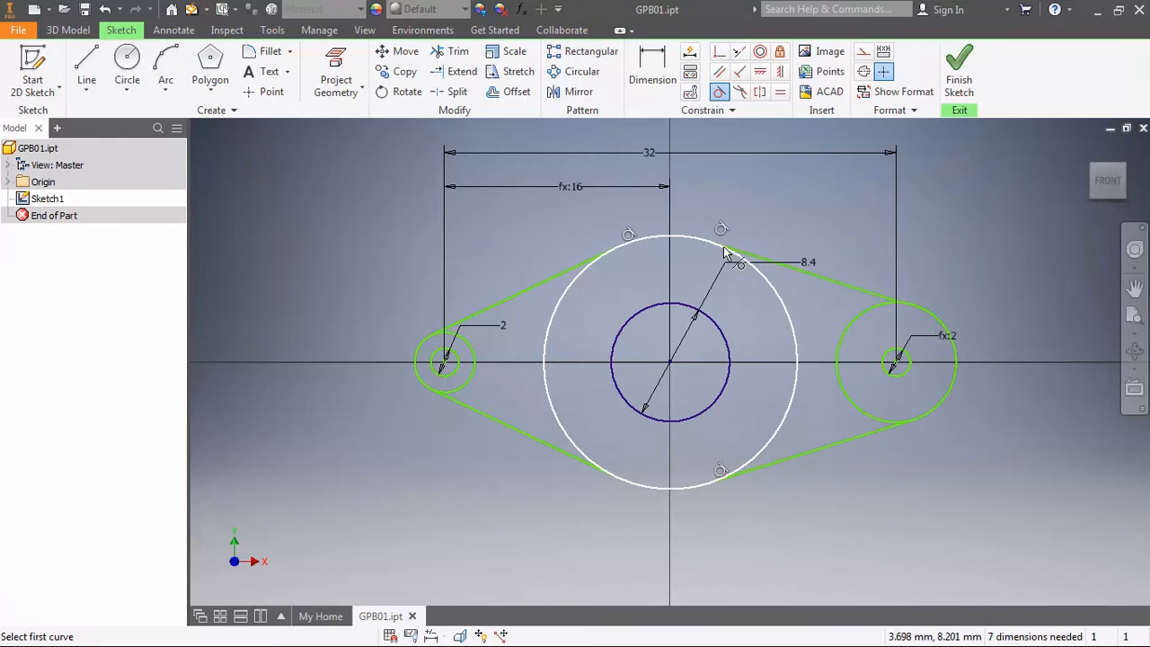
Apply tangent constraints between the lower-right and upper-right lines and the right outer circle
left_click(825, 449)
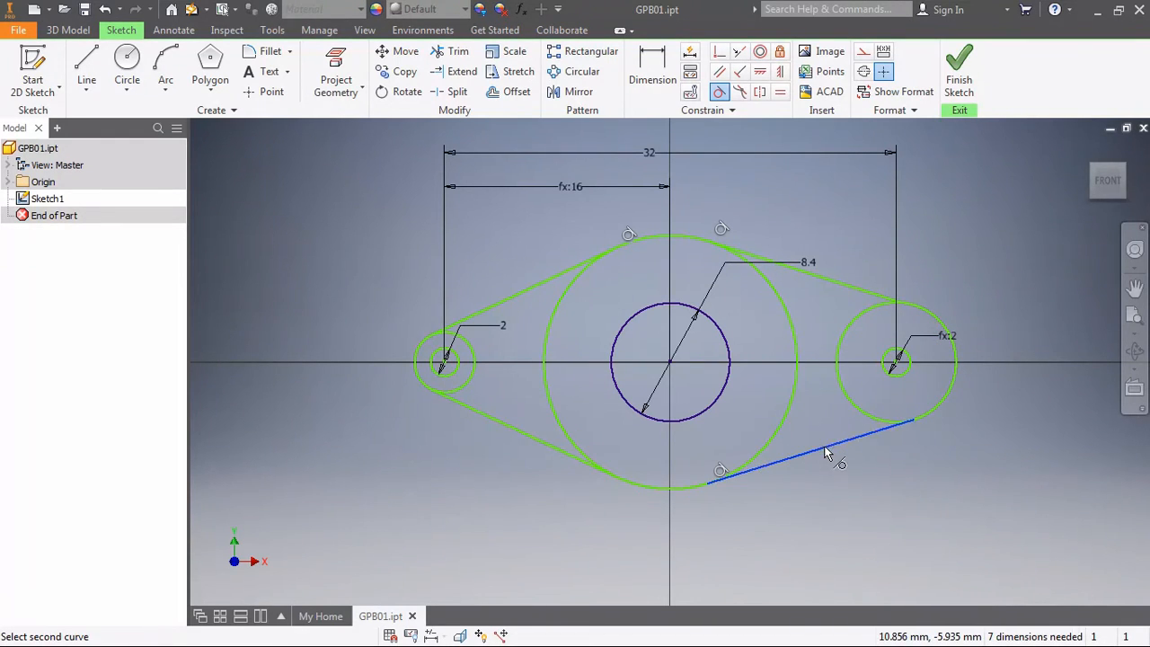
left_click(942, 411)
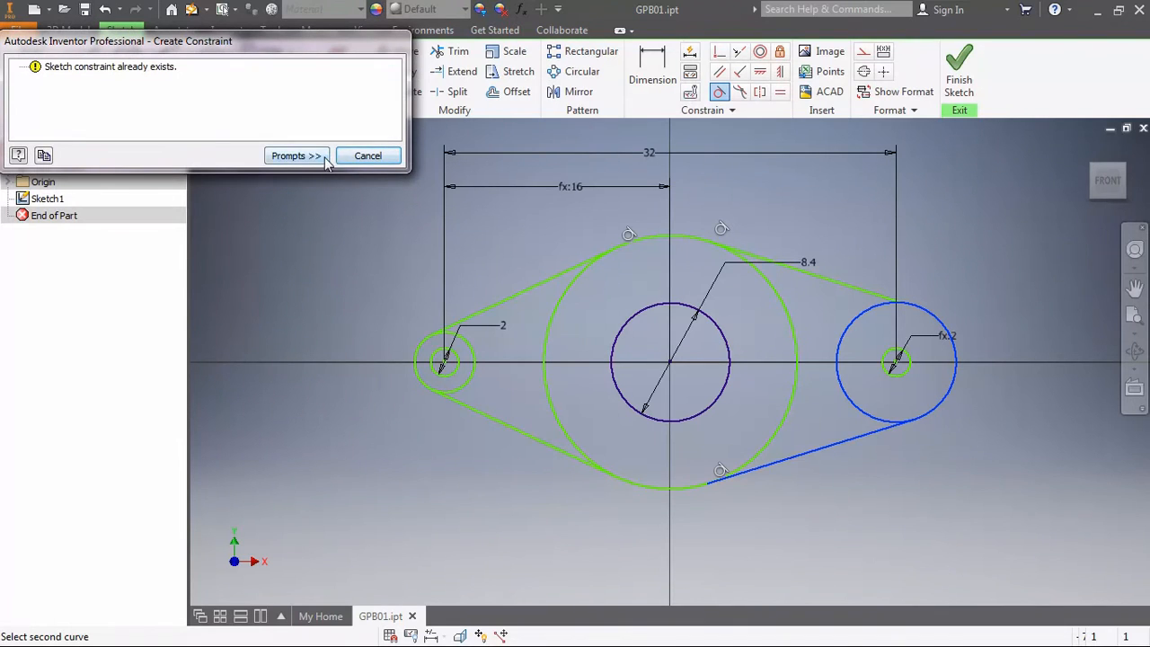
left_click(368, 155)
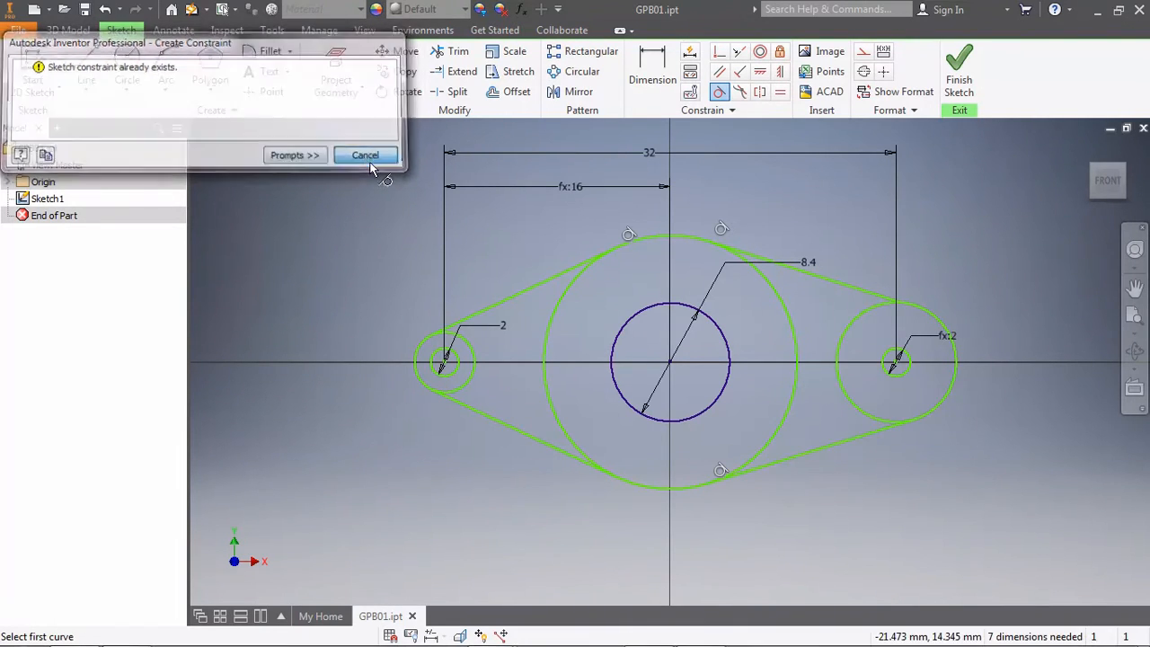
left_click(856, 293)
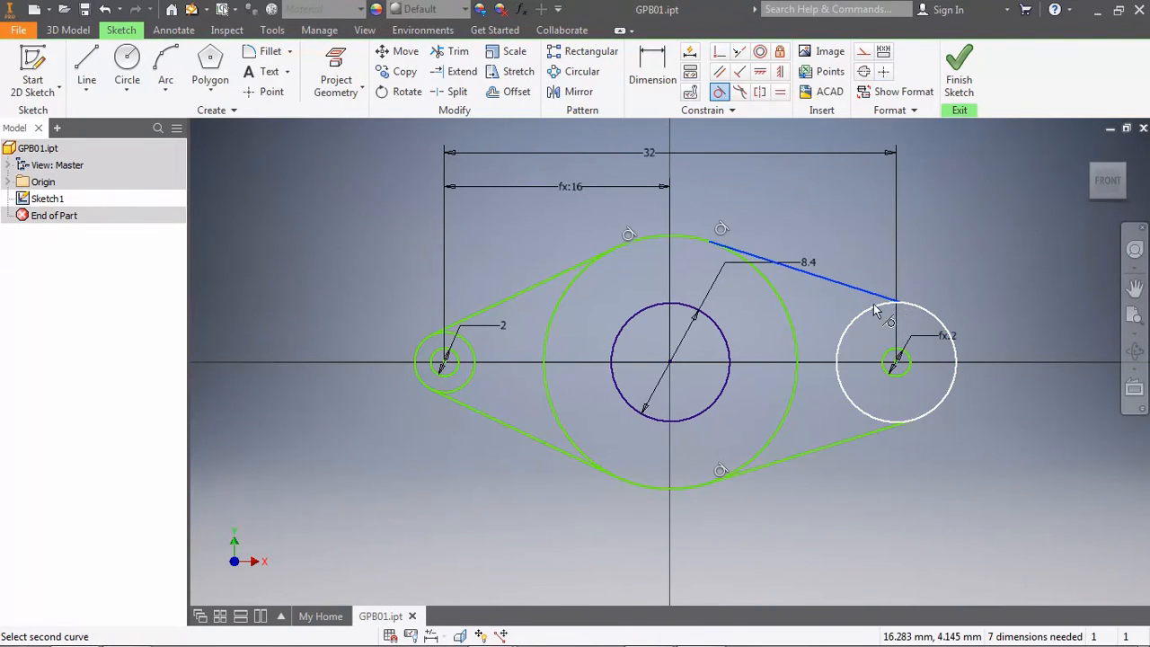
left_click(877, 312)
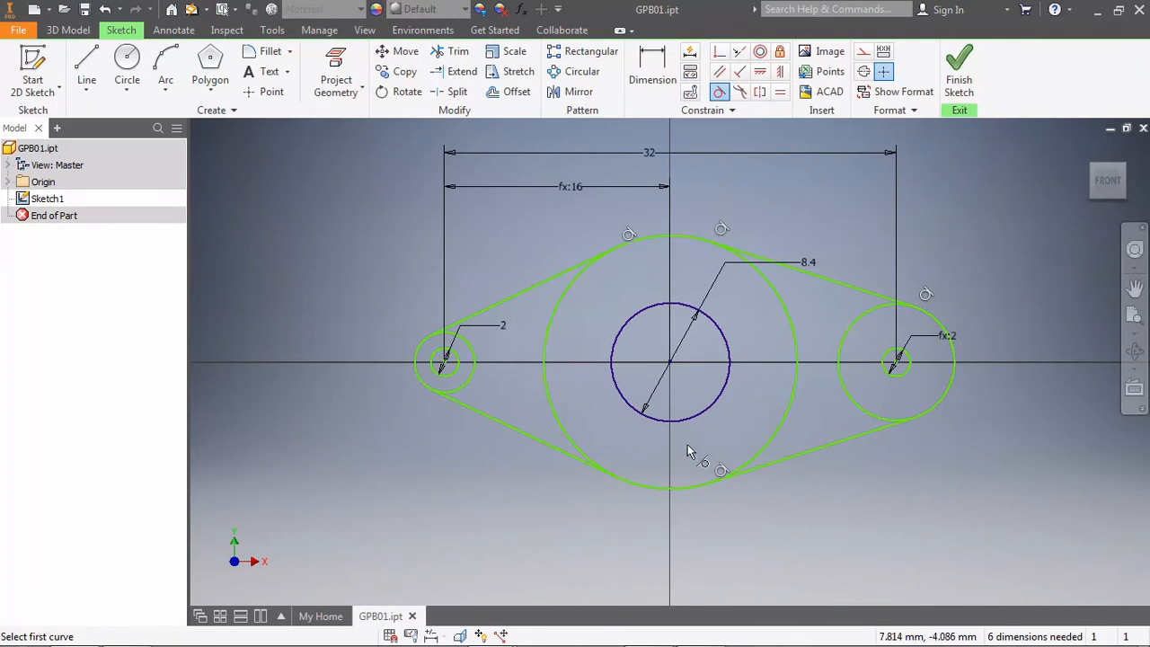
Apply tangent constraints between the lower-left and upper-left lines and the left outer circle
left_click(499, 419)
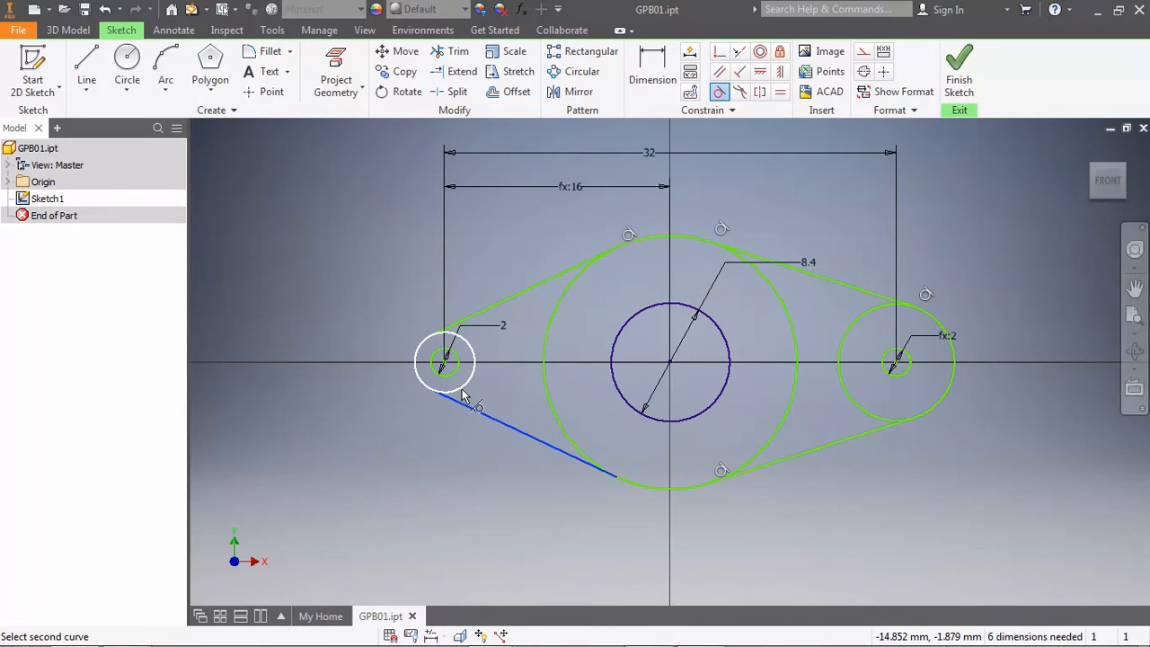
left_click(462, 395)
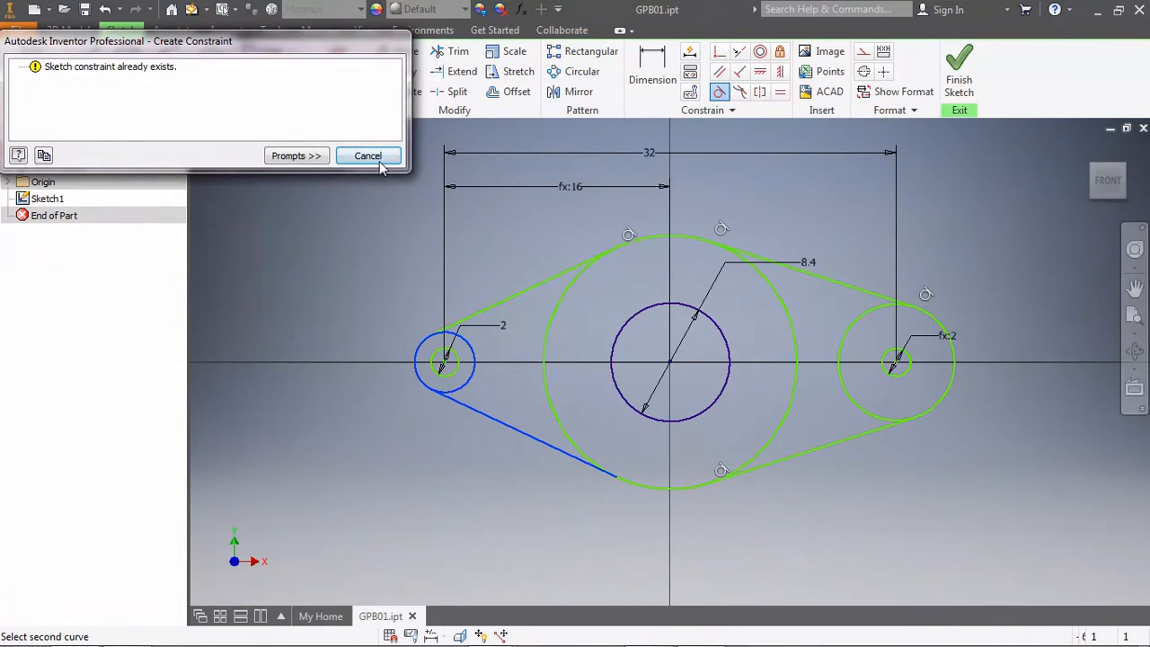
left_click(367, 156)
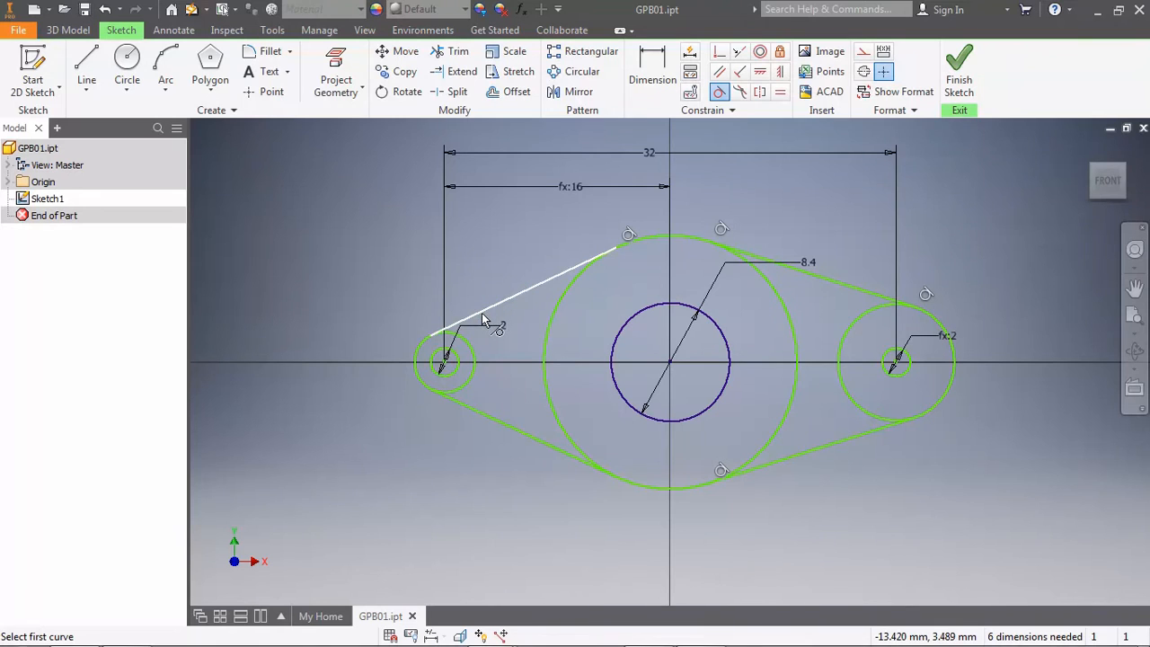
left_click(486, 317)
left_click(461, 338)
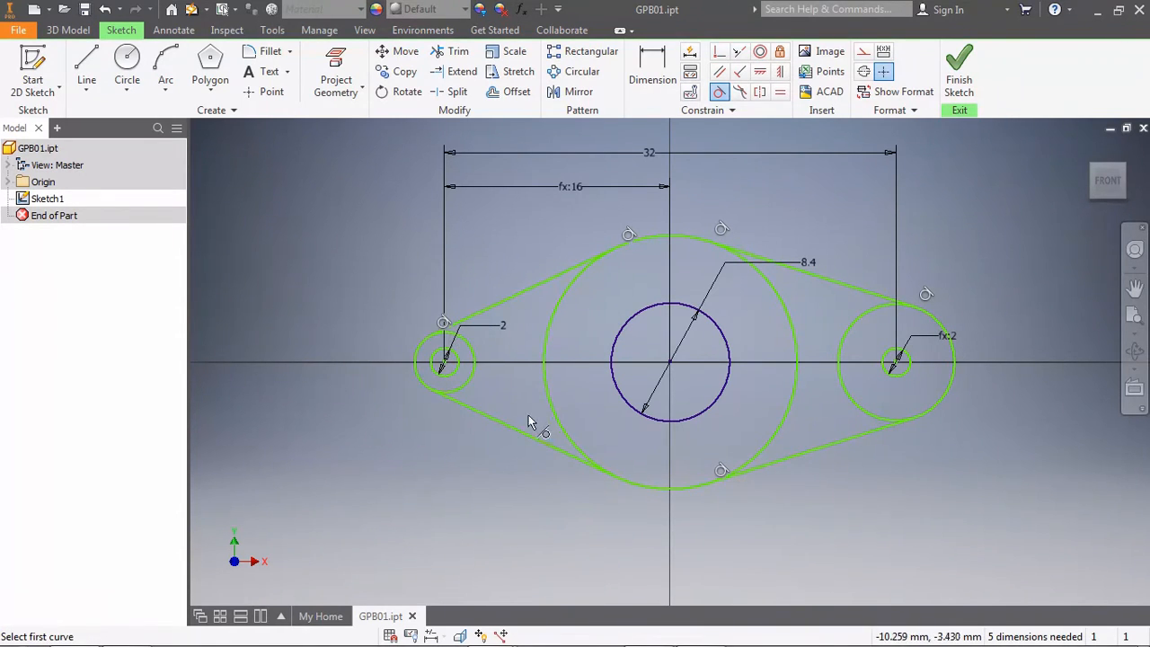
Try to make the lower-left line tangent to the large central circle
left_click(551, 445)
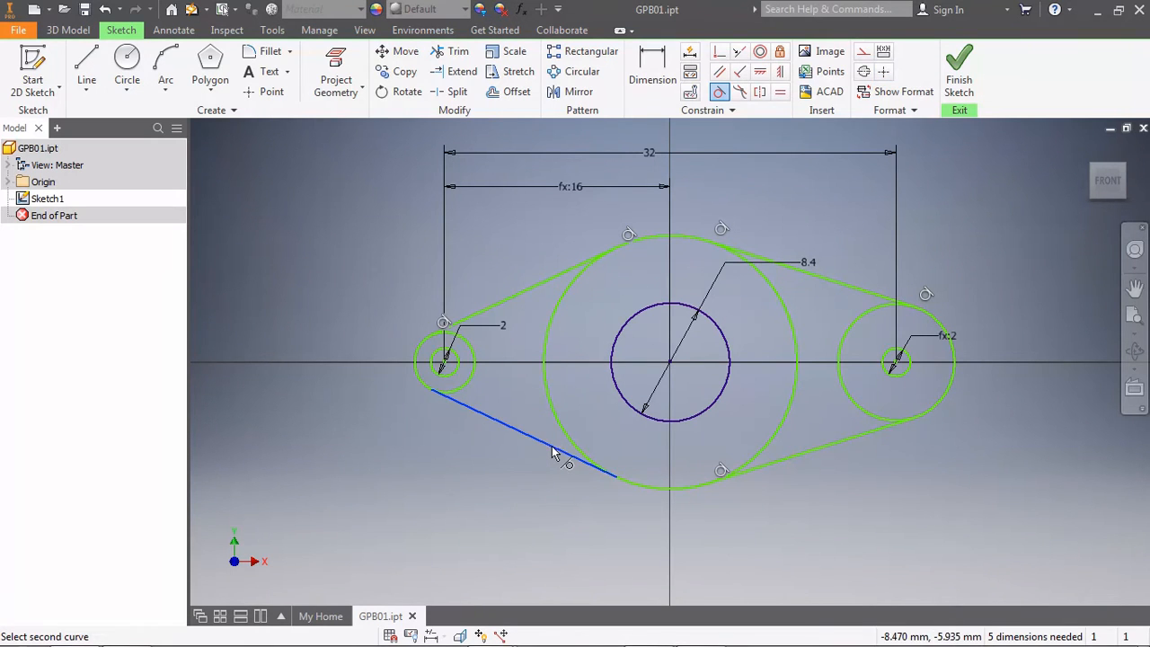
left_click(574, 450)
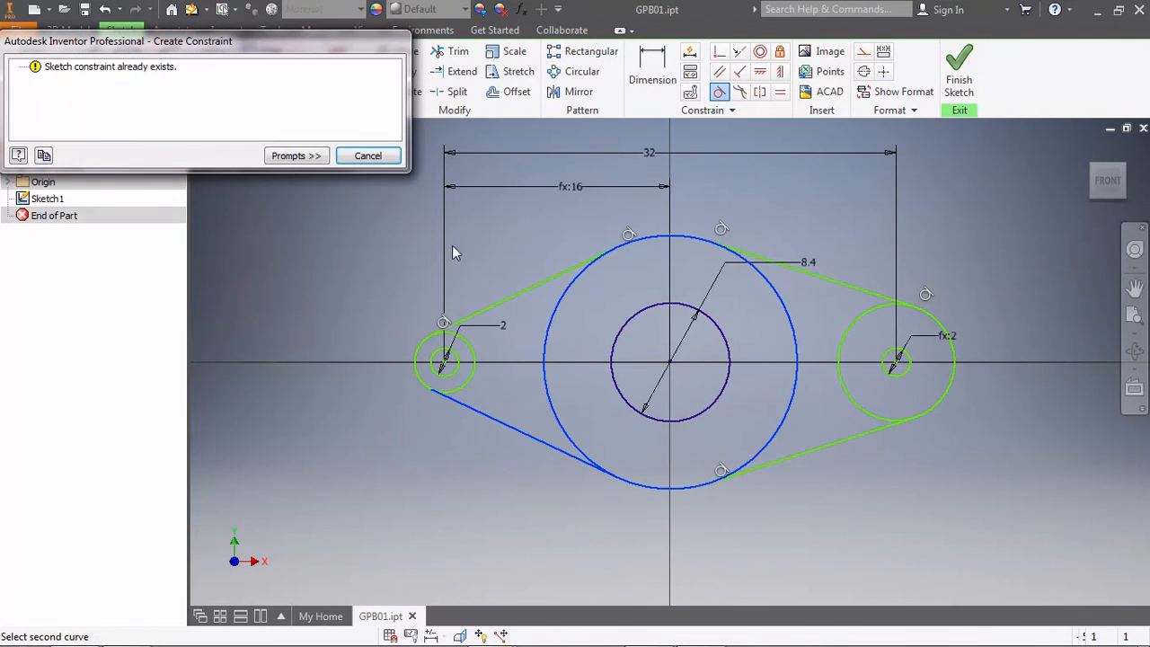
left_click(384, 158)
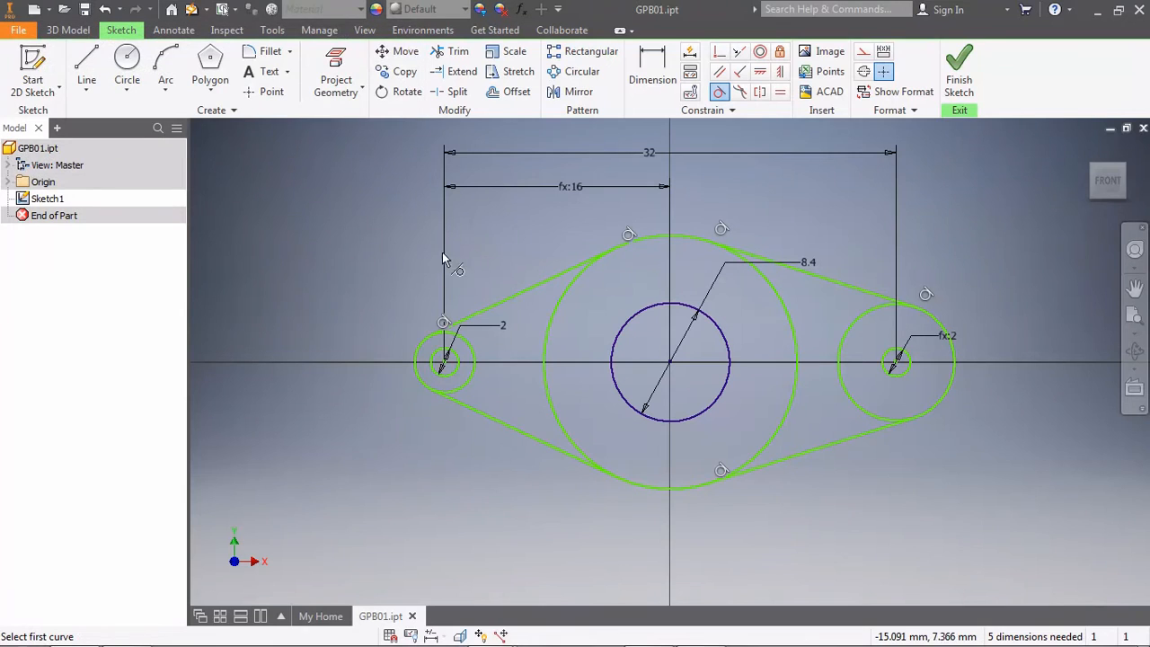
Trim the inner arcs of the left, central and right outer circles, leaving one continuous outline around the three holes
left_click(458, 53)
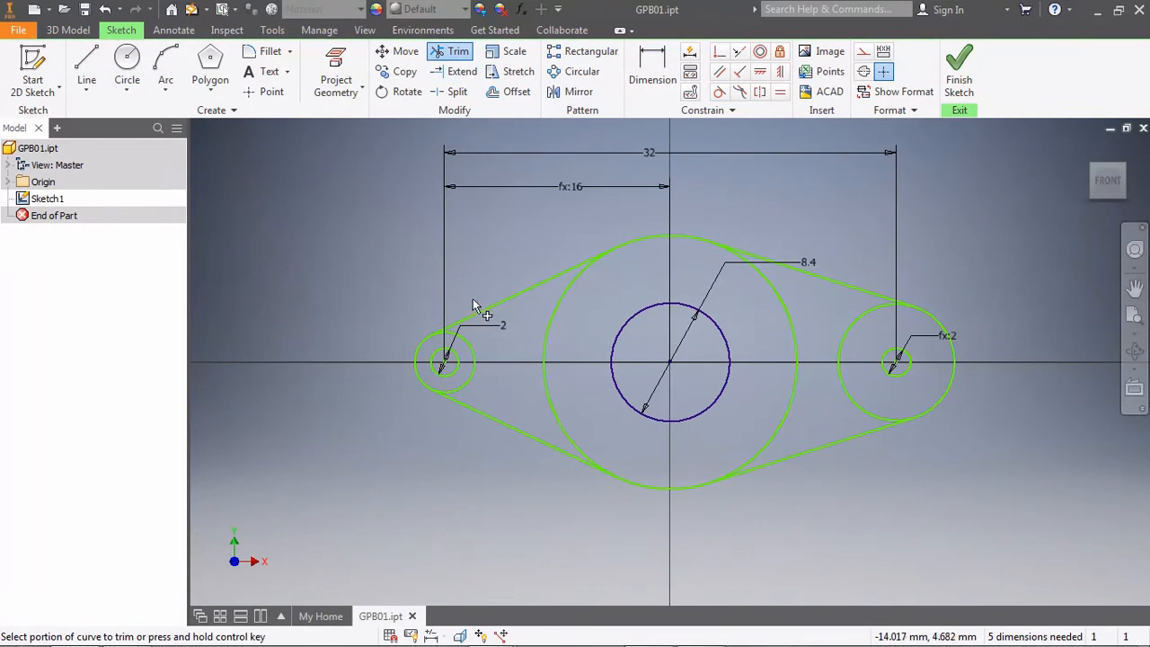
left_click(469, 343)
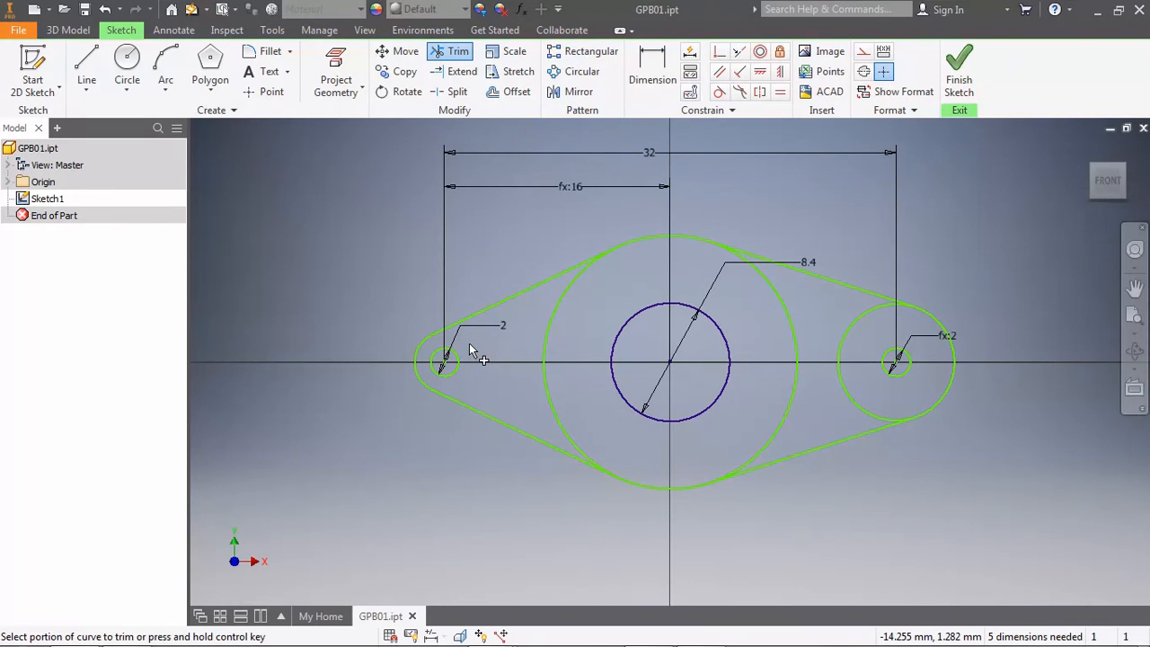
left_click(549, 321)
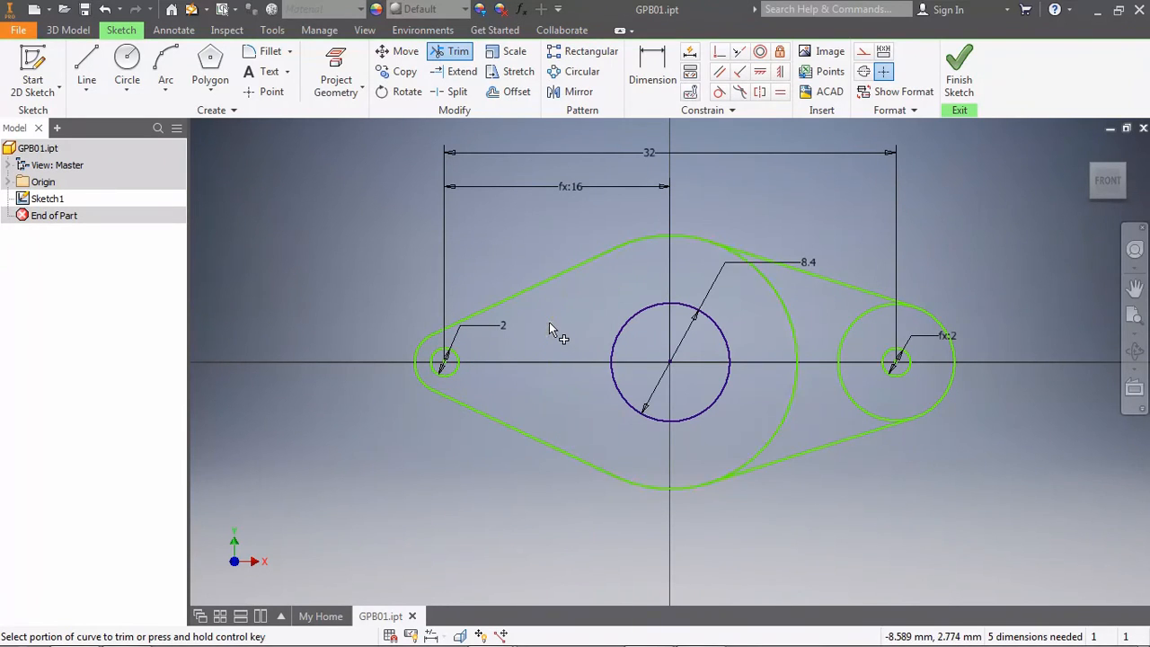
left_click(787, 317)
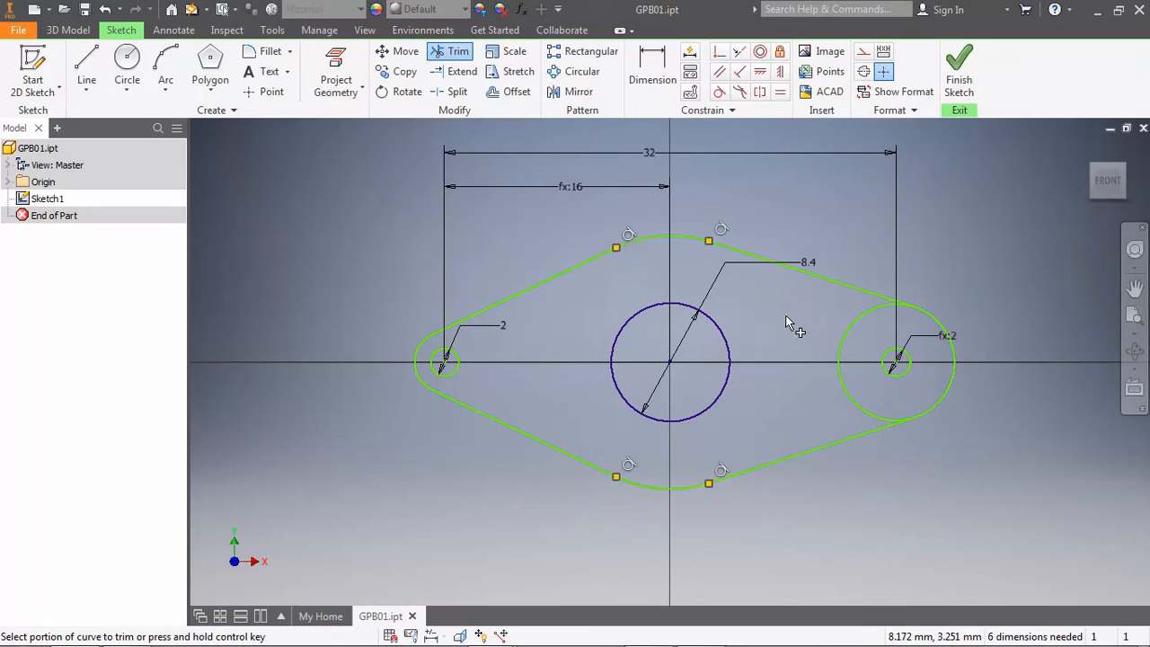
left_click(842, 349)
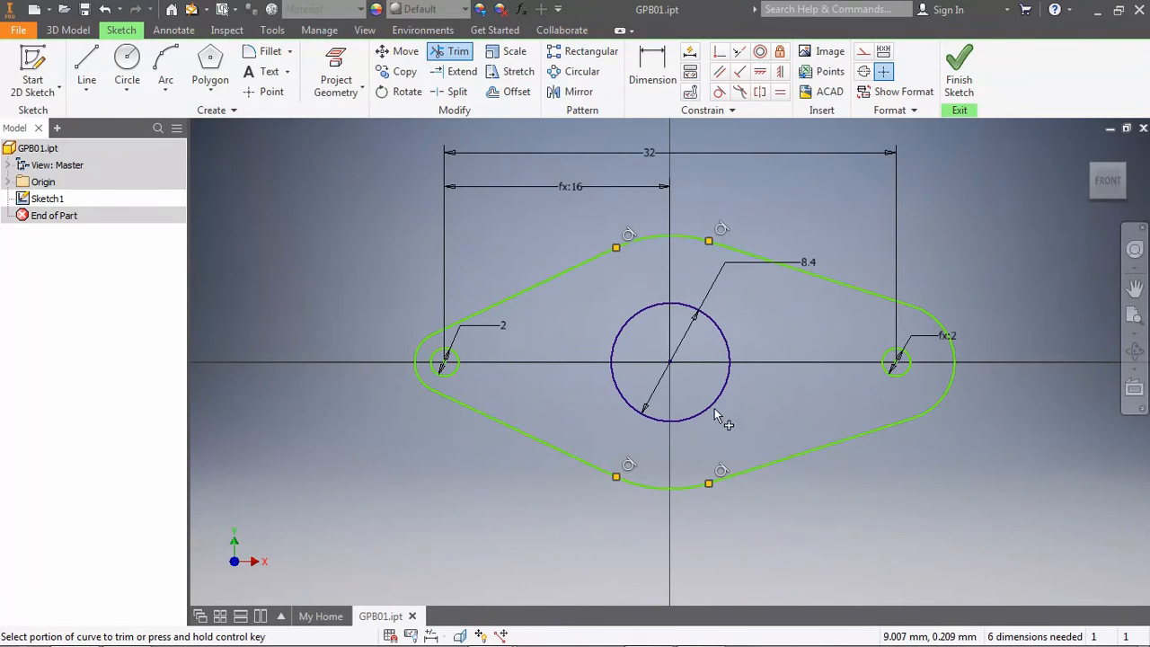
Leave the Trim command and dimension the outline's left end arc with a radius of 2 mm
right_click(383, 420)
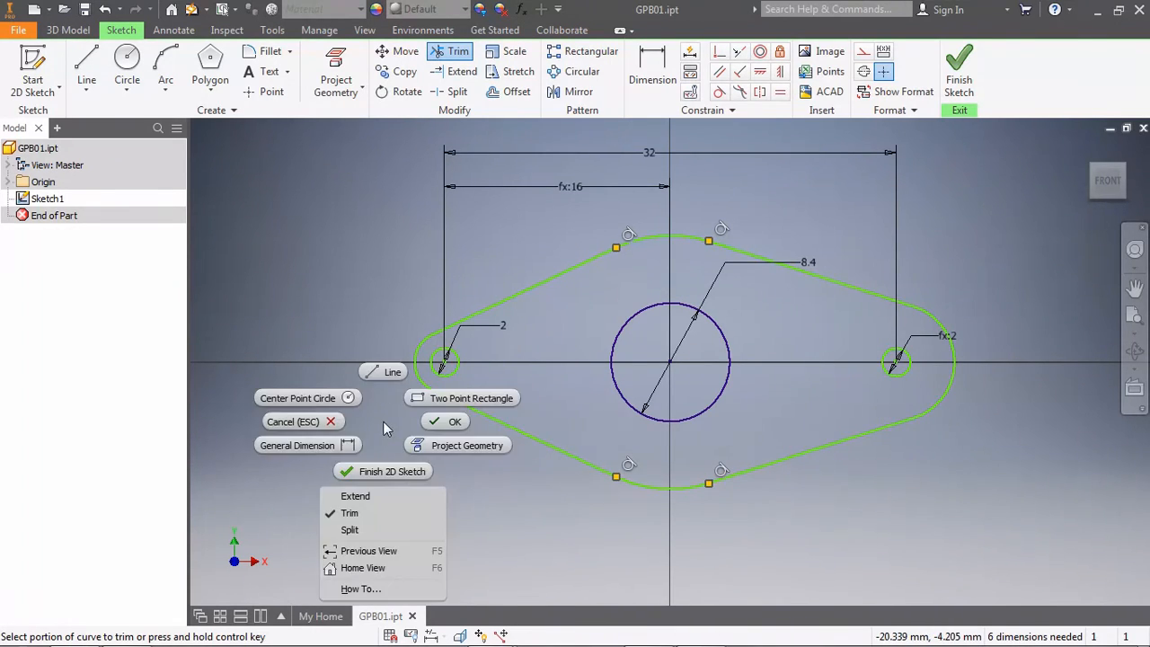
left_click(305, 422)
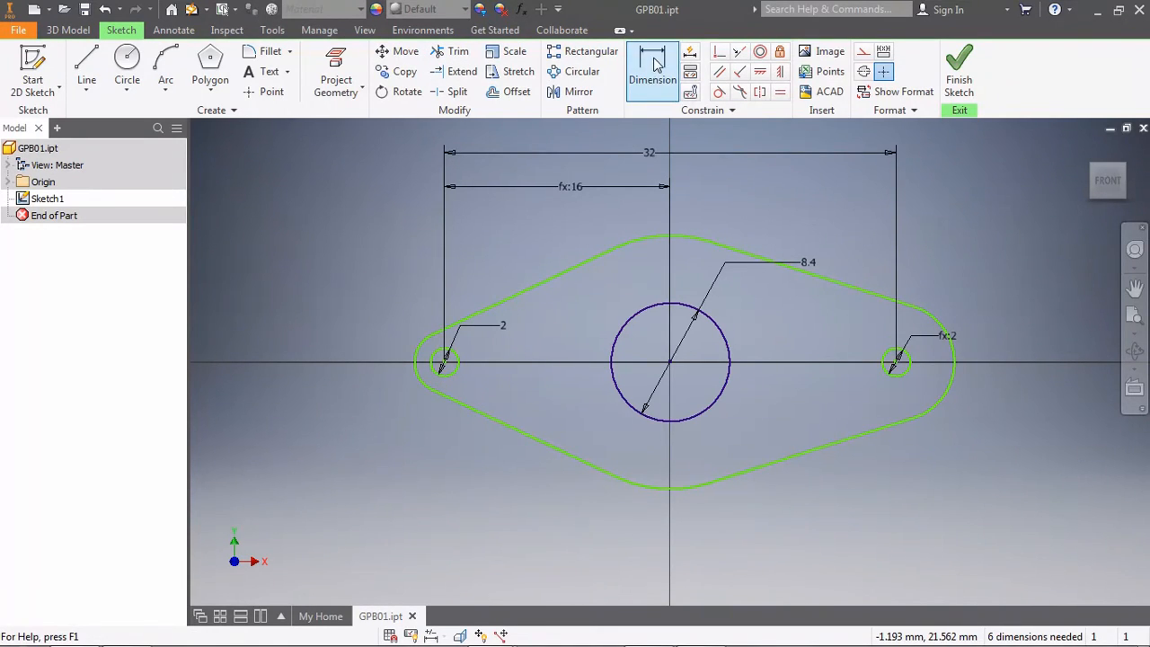
left_click(644, 87)
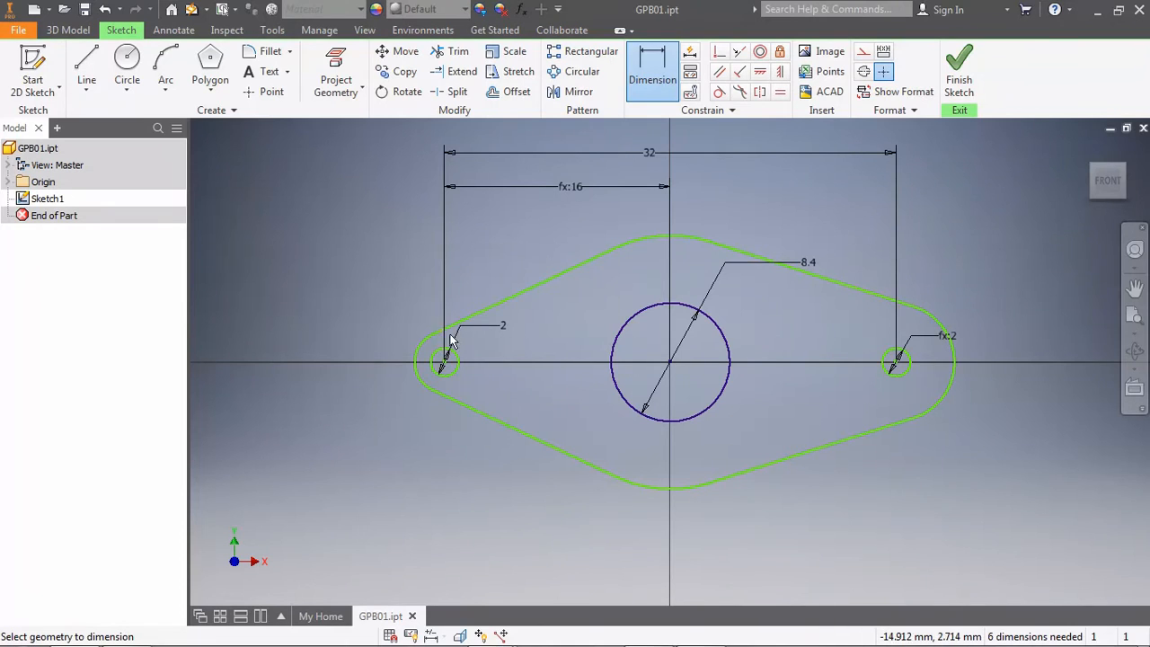
left_click(419, 357)
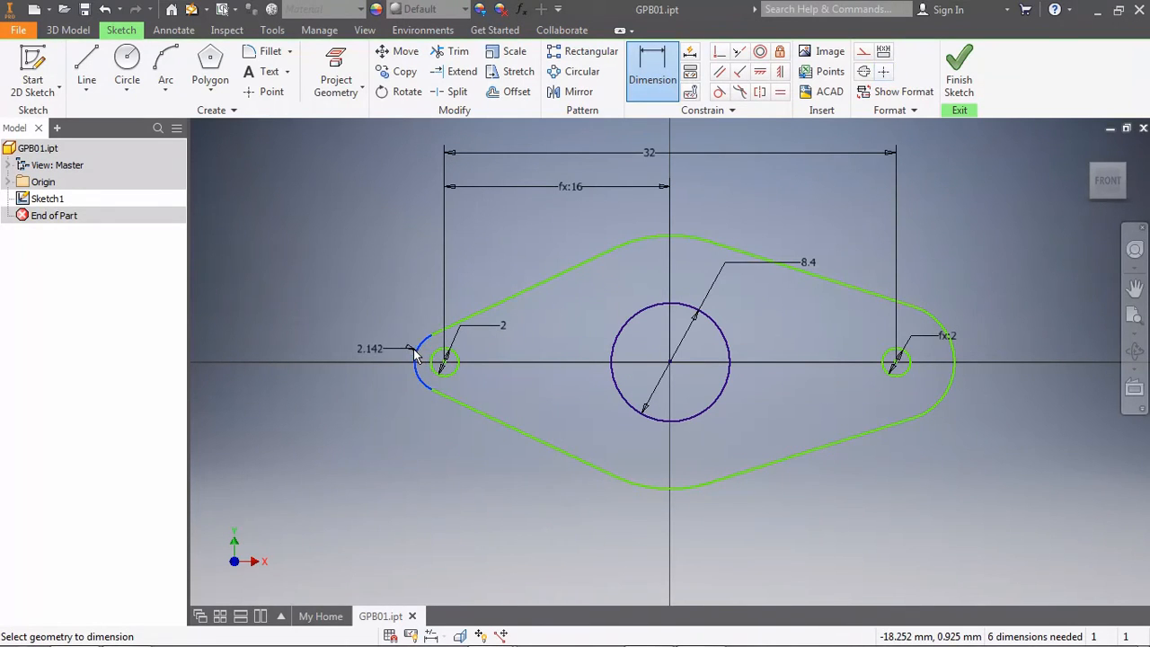
left_click(383, 322)
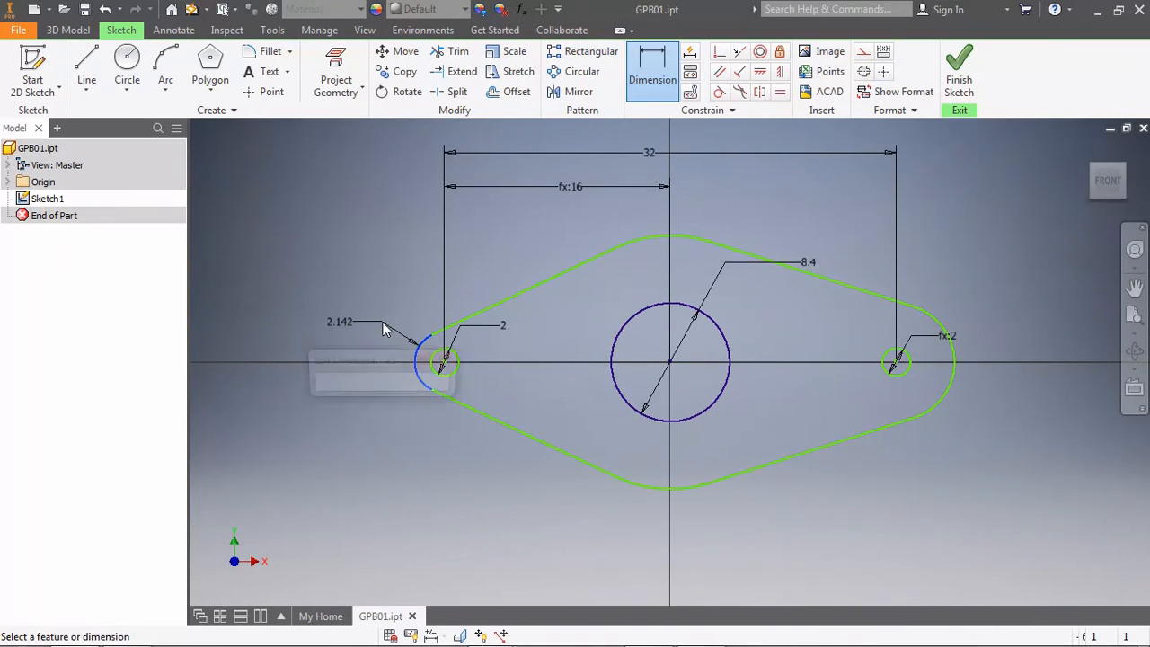
type("2")
key("Return")
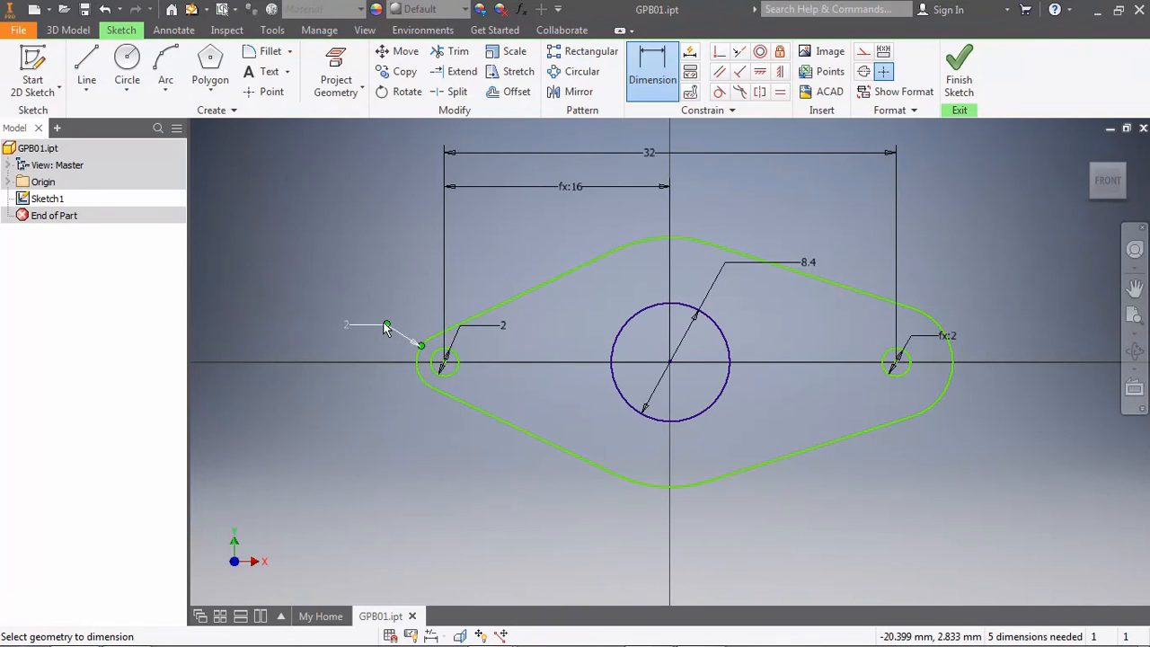
Dimension the right end arc's radius, linking its value to the left end arc's radius dimension
left_click(955, 379)
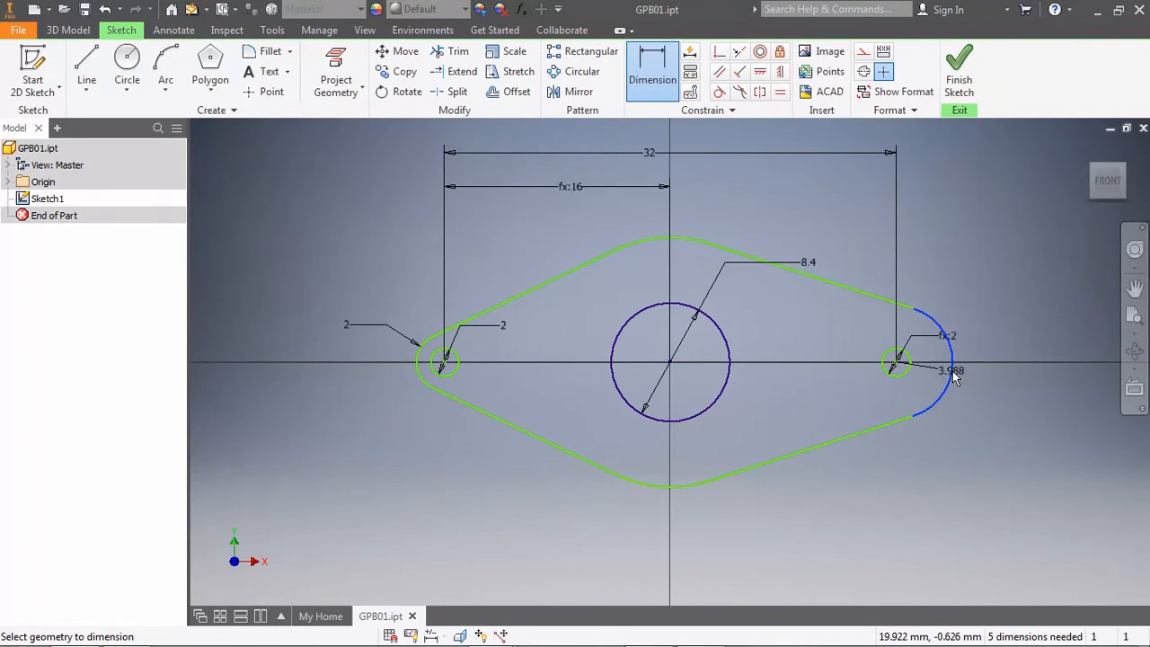
left_click(968, 302)
type("=")
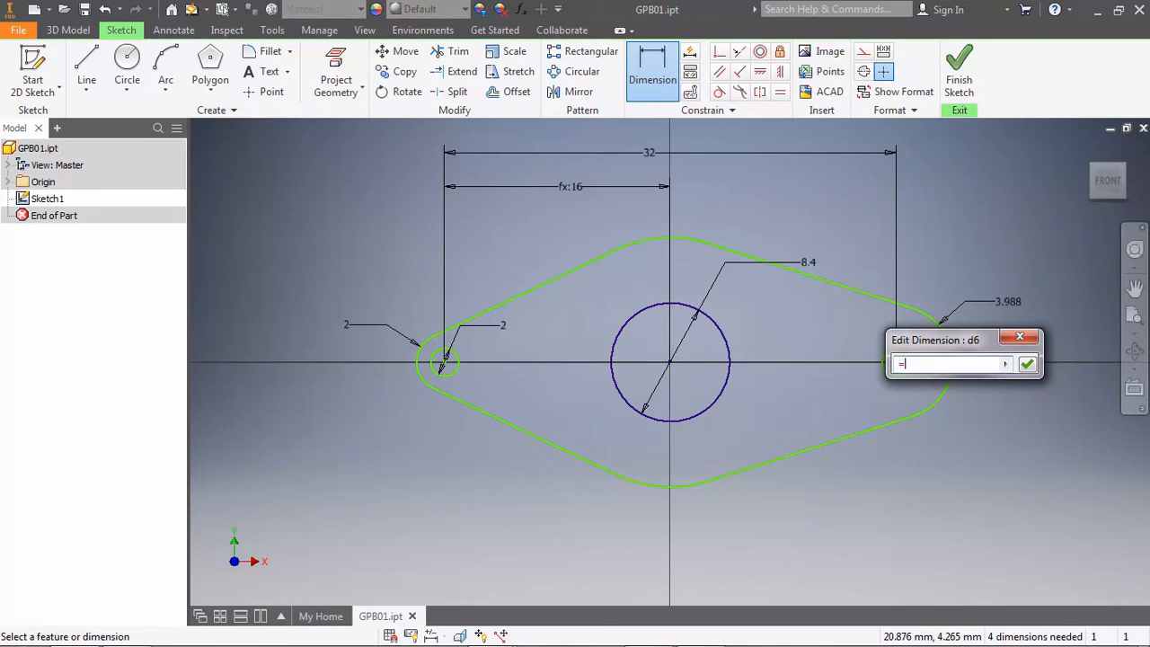
left_click(354, 330)
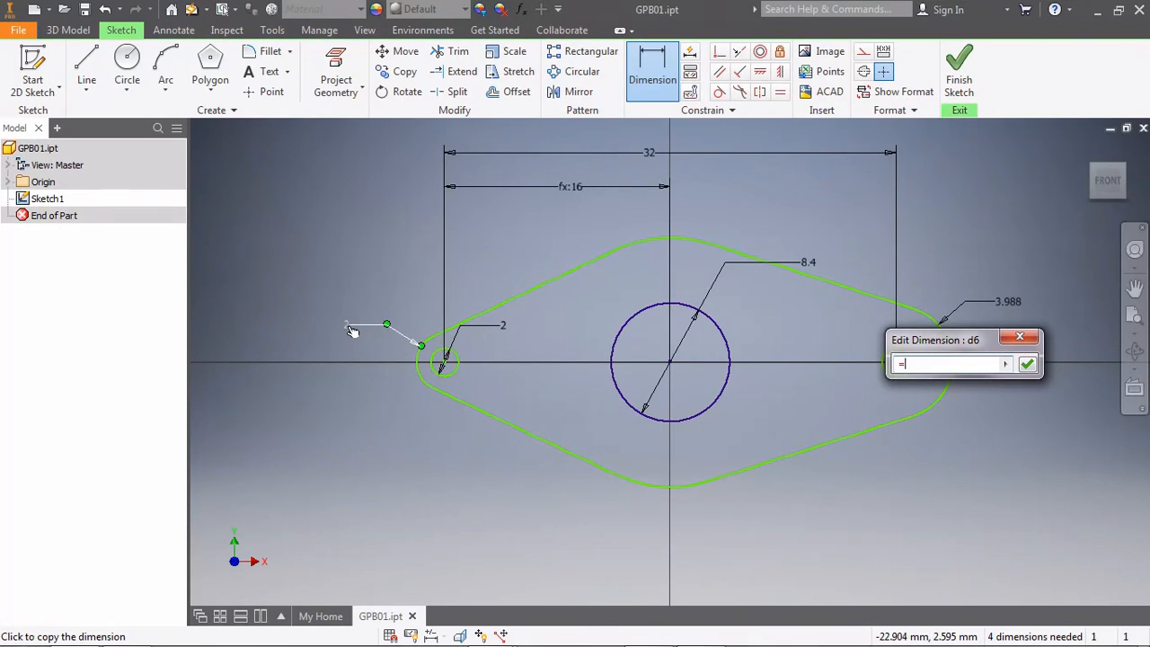
key("Return")
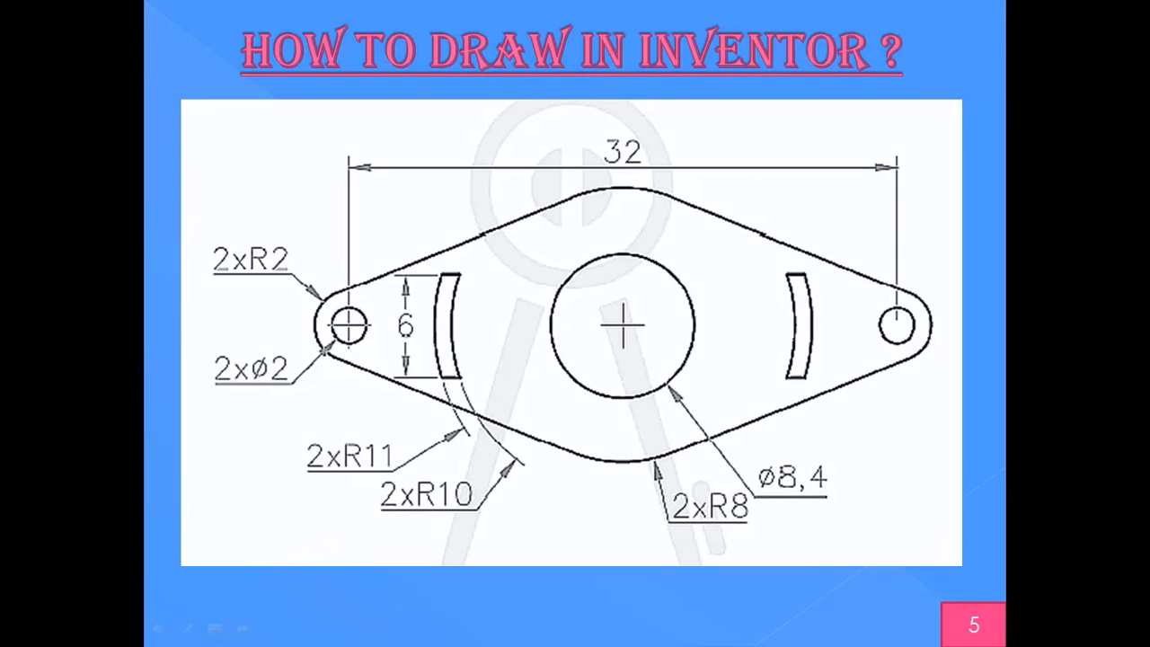
Switch from the reference drawing back to Inventor and dimension the upper central arc with a radius of 8 mm
key("alt+Tab")
left_click(660, 238)
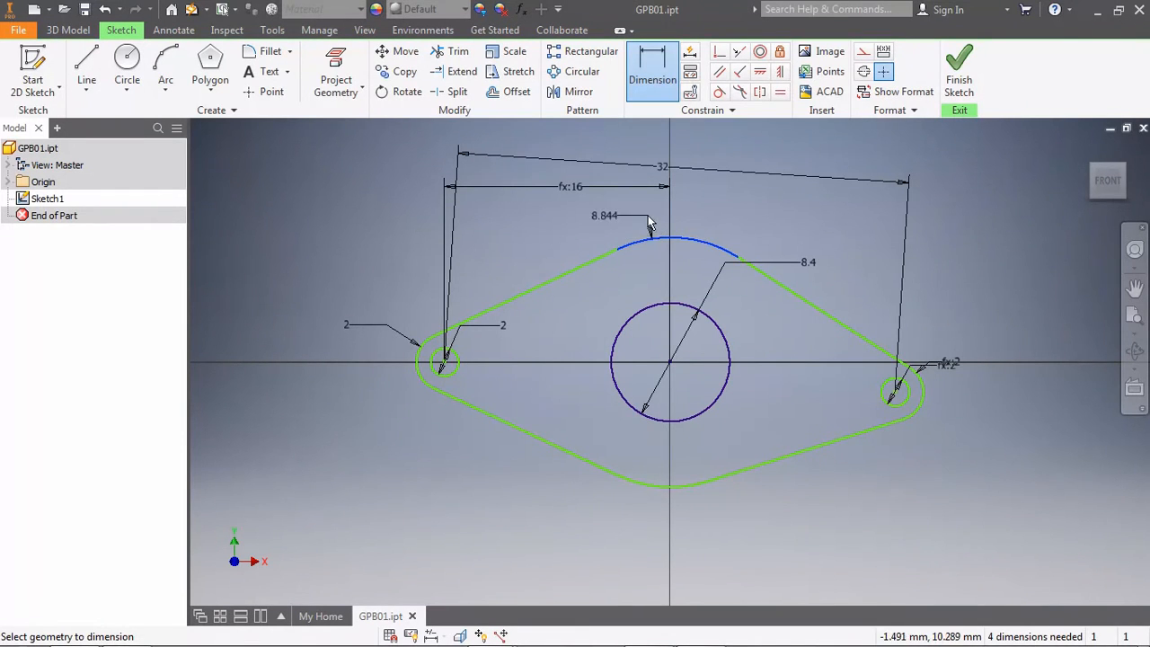
left_click(626, 220)
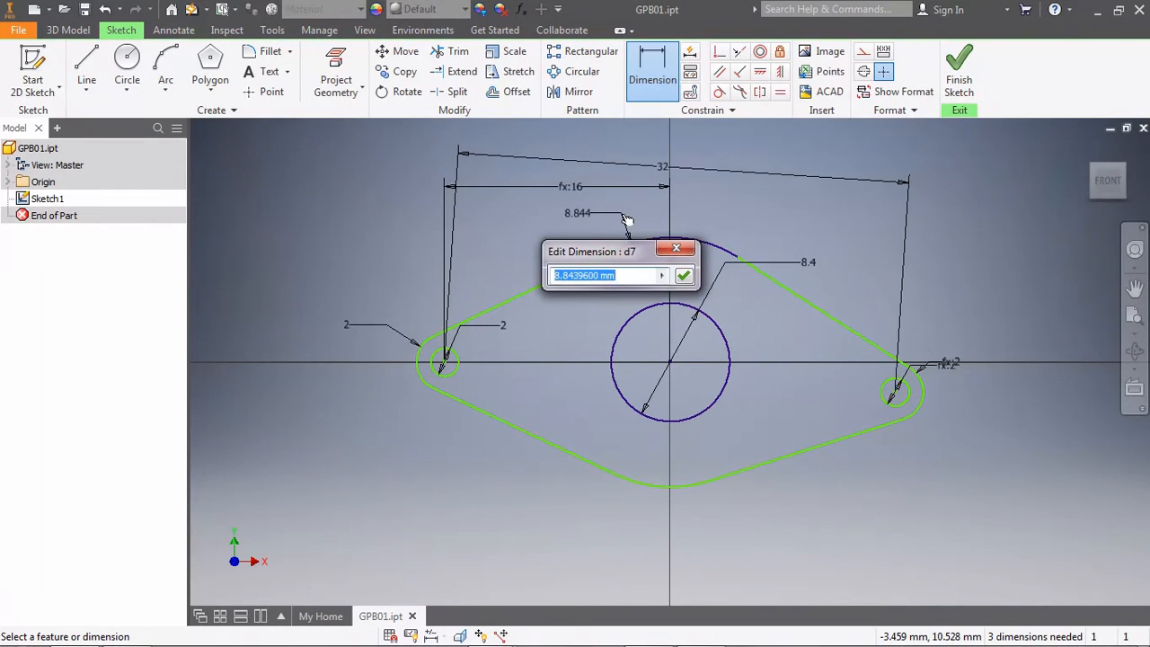
type("8")
key("Return")
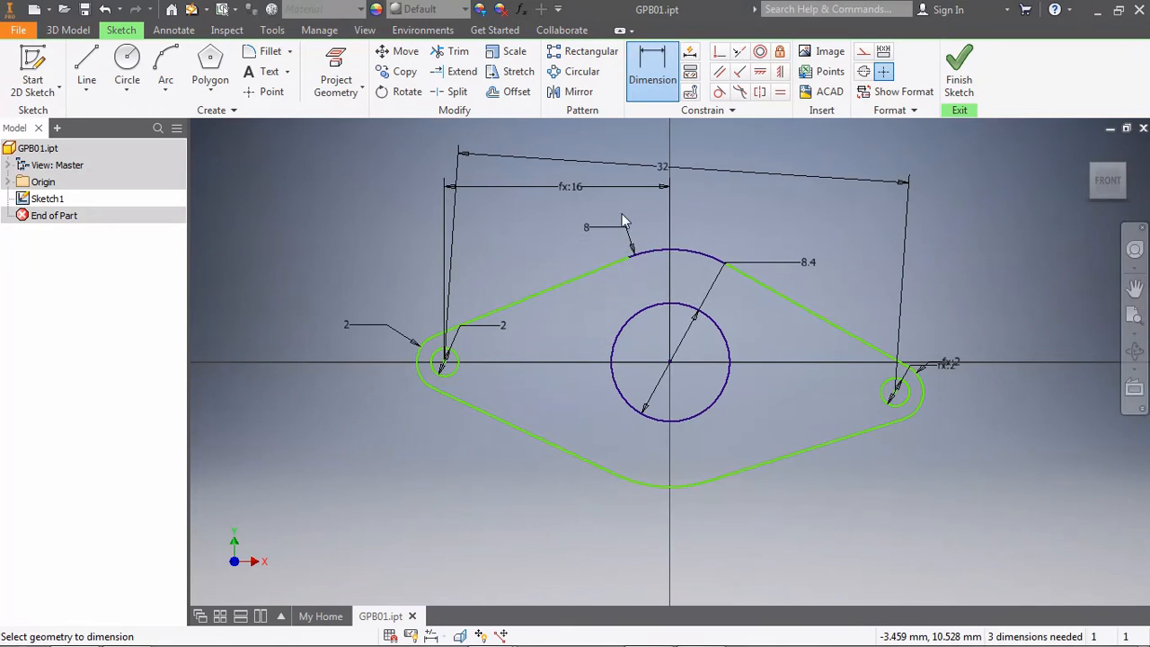
Dimension the lower central arc's radius, linking it to the upper central arc's radius with =d7
left_click(661, 490)
left_click(641, 530)
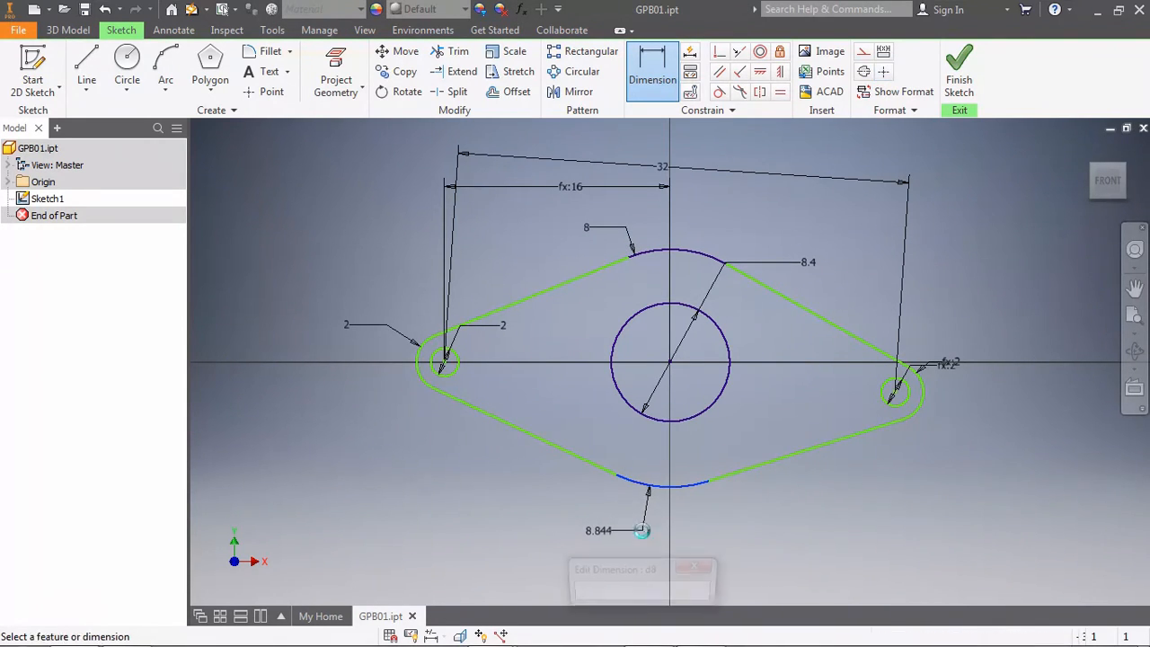
type("=d7")
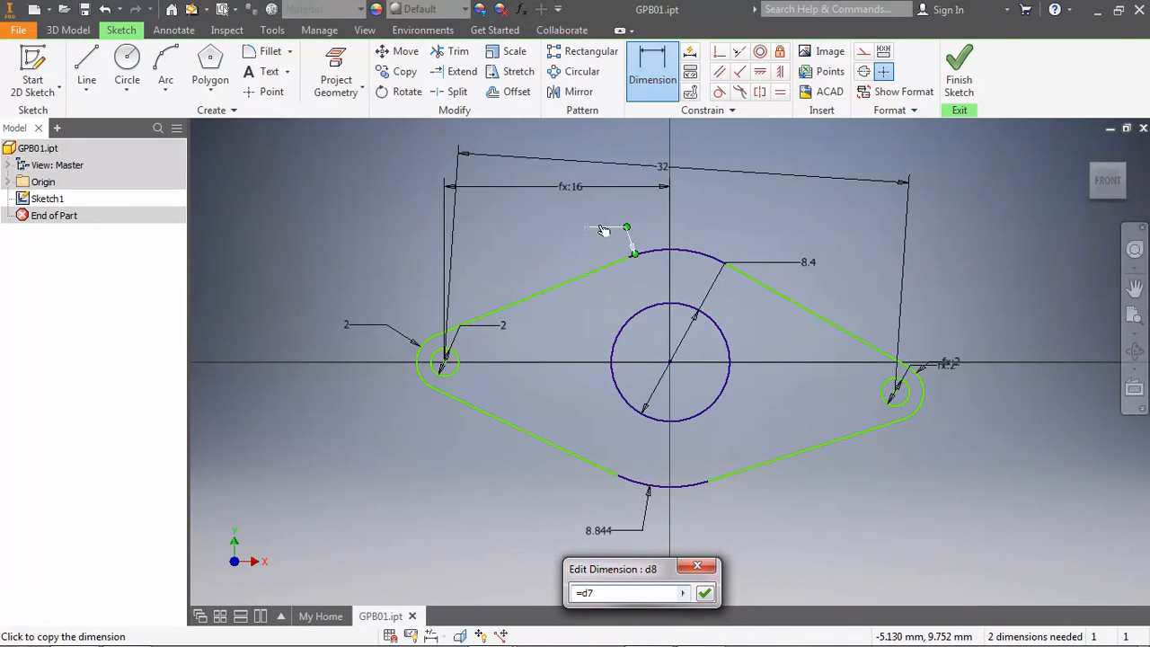
key("Return")
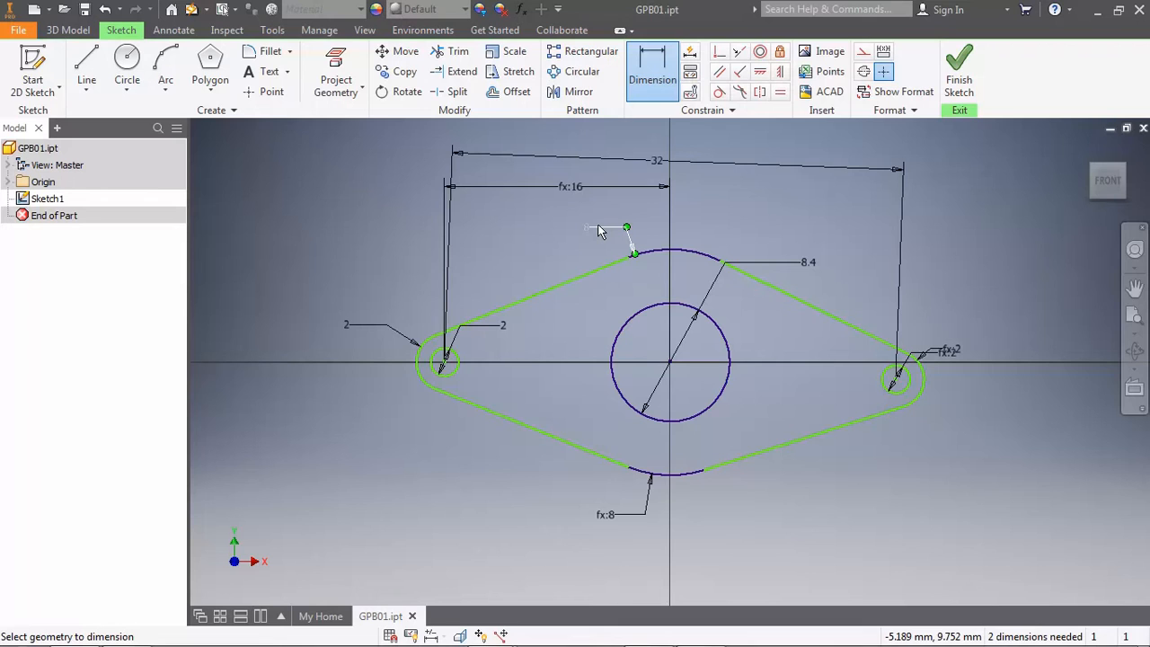
left_click(598, 225)
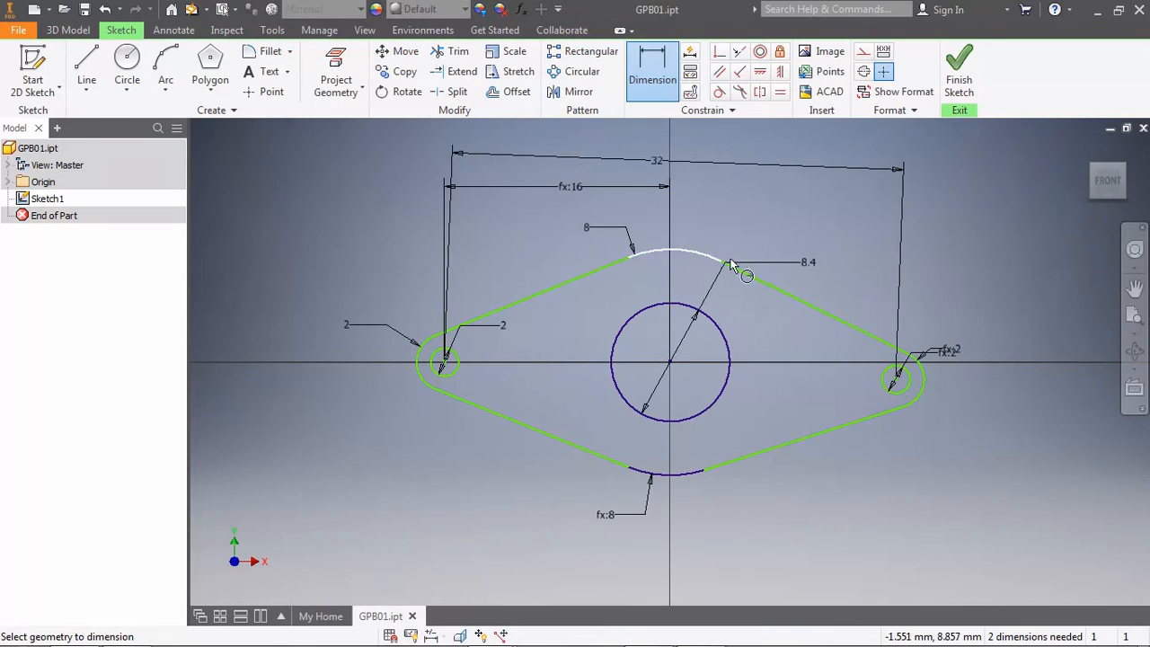
Try to add tangent constraints between the lower central arc and the lower-right and lower-left outline lines
left_click(719, 91)
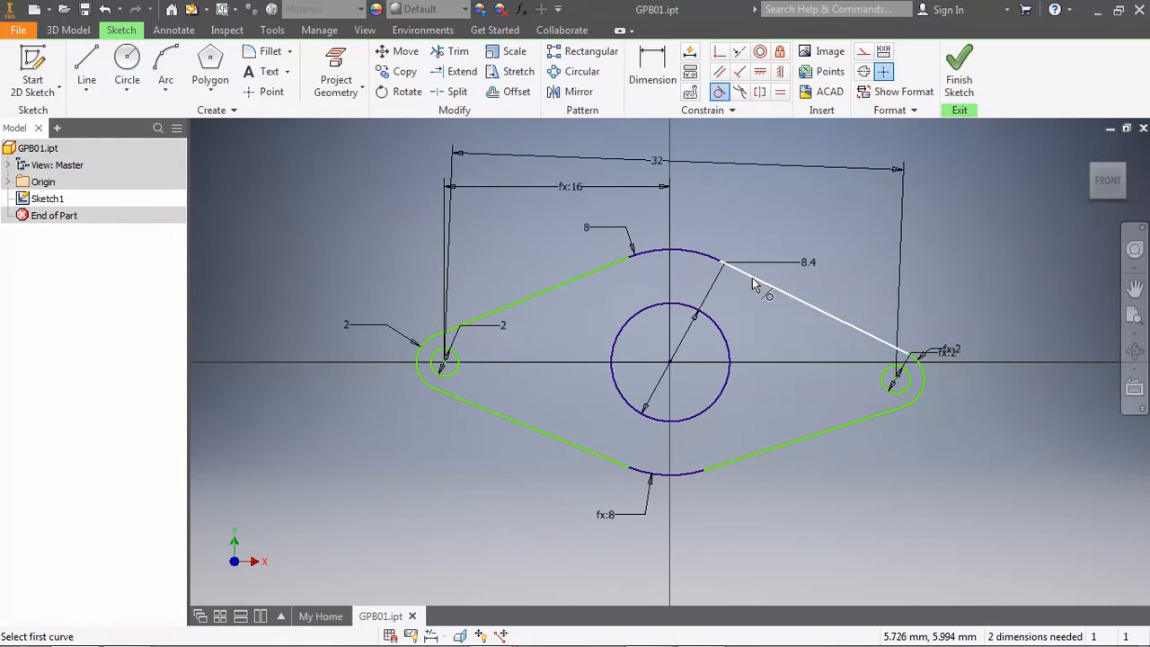
left_click(687, 476)
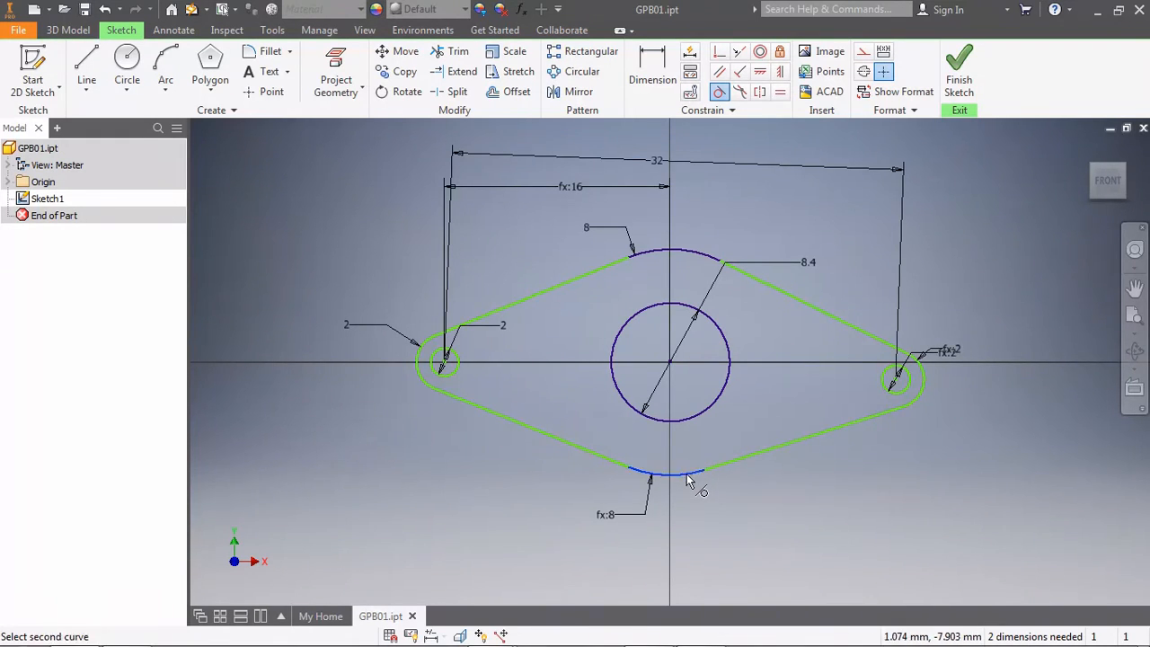
left_click(727, 463)
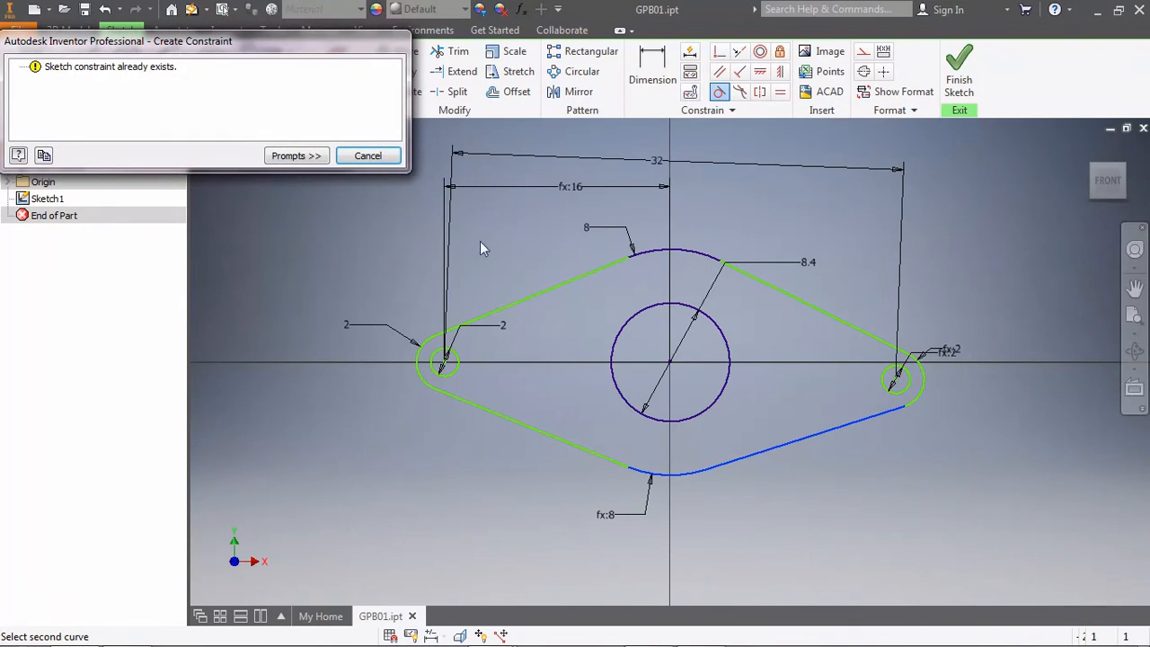
left_click(366, 161)
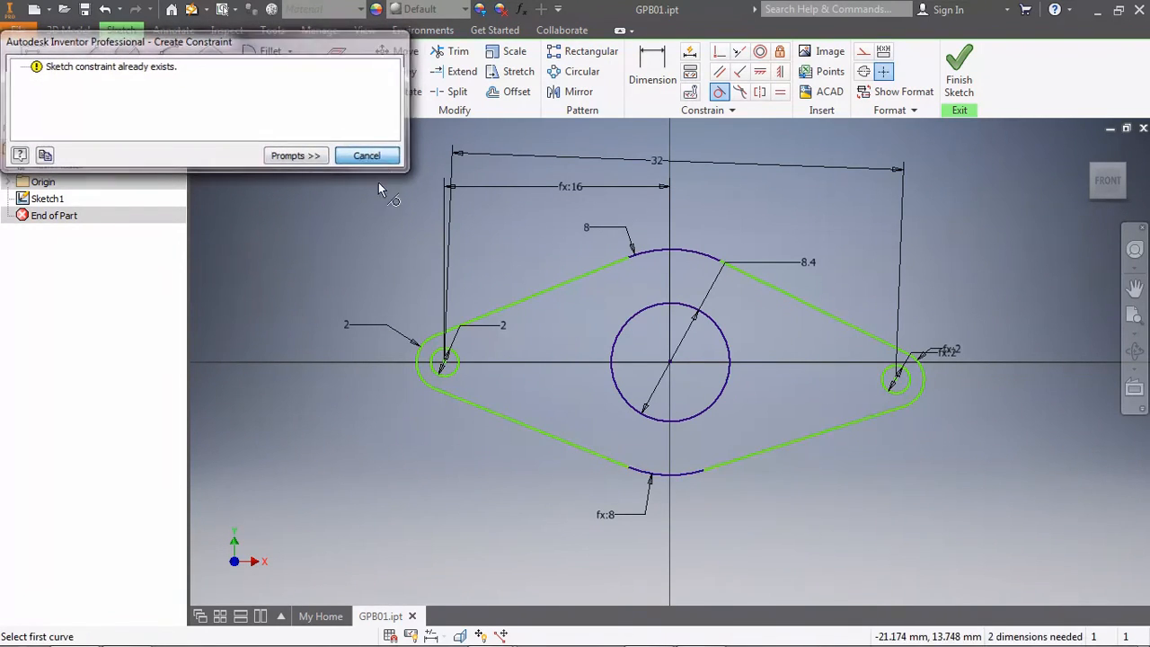
left_click(570, 449)
left_click(642, 471)
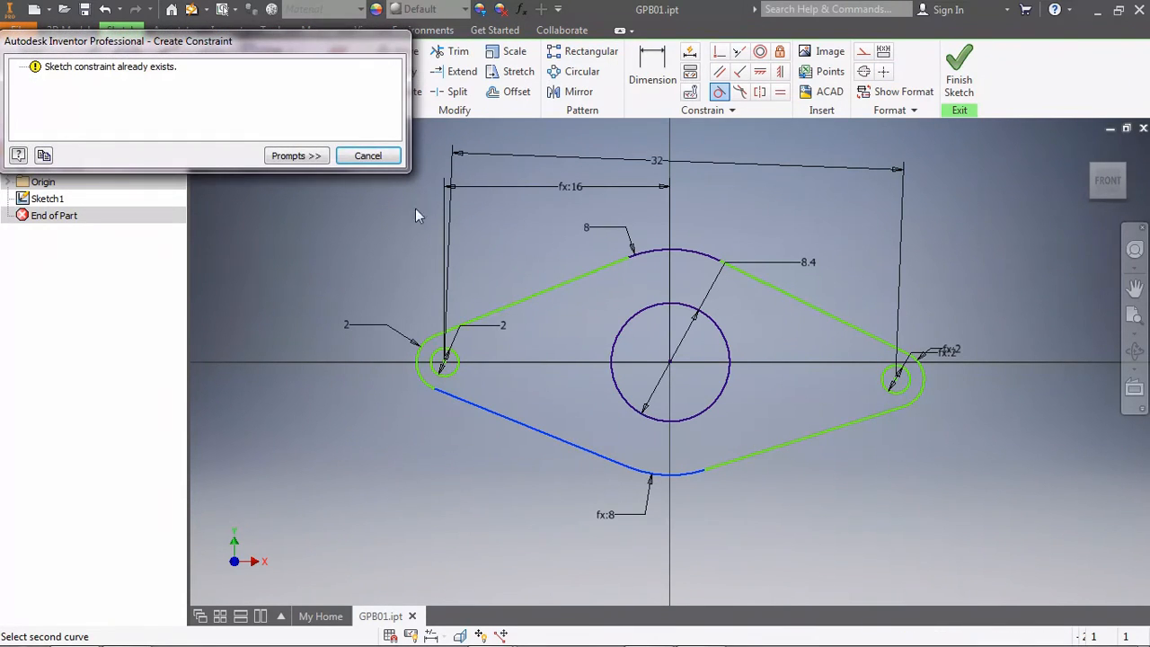
left_click(368, 155)
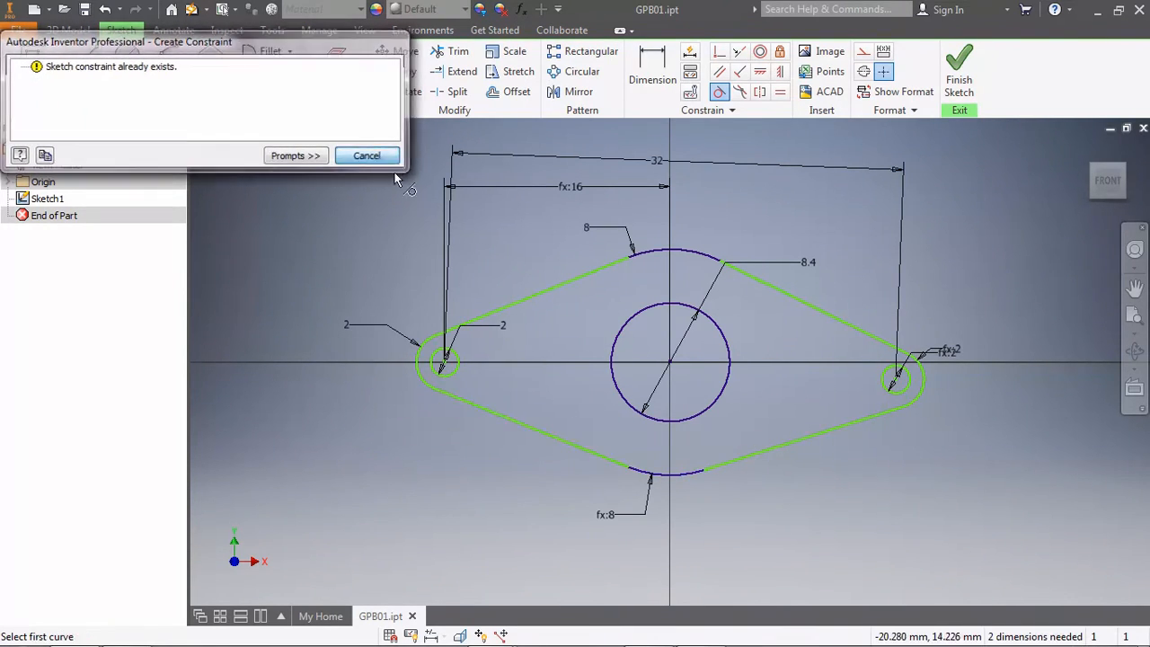
Try to add tangent constraints between the upper central arc and the upper-left and upper-right outline lines
left_click(586, 276)
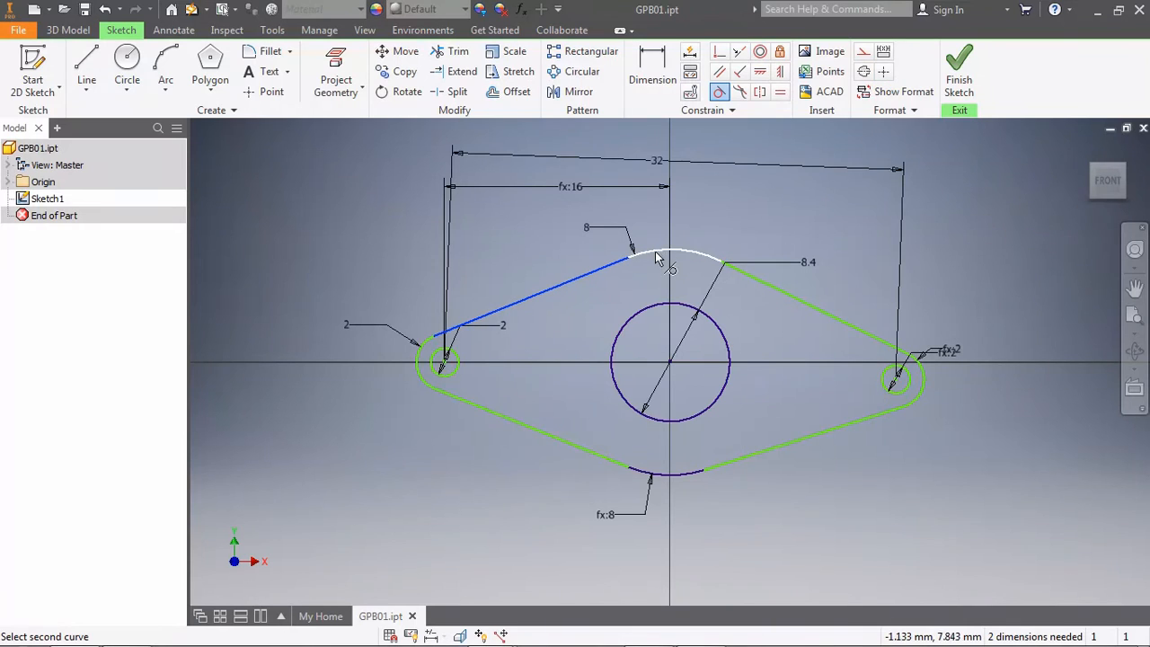
left_click(655, 251)
left_click(368, 156)
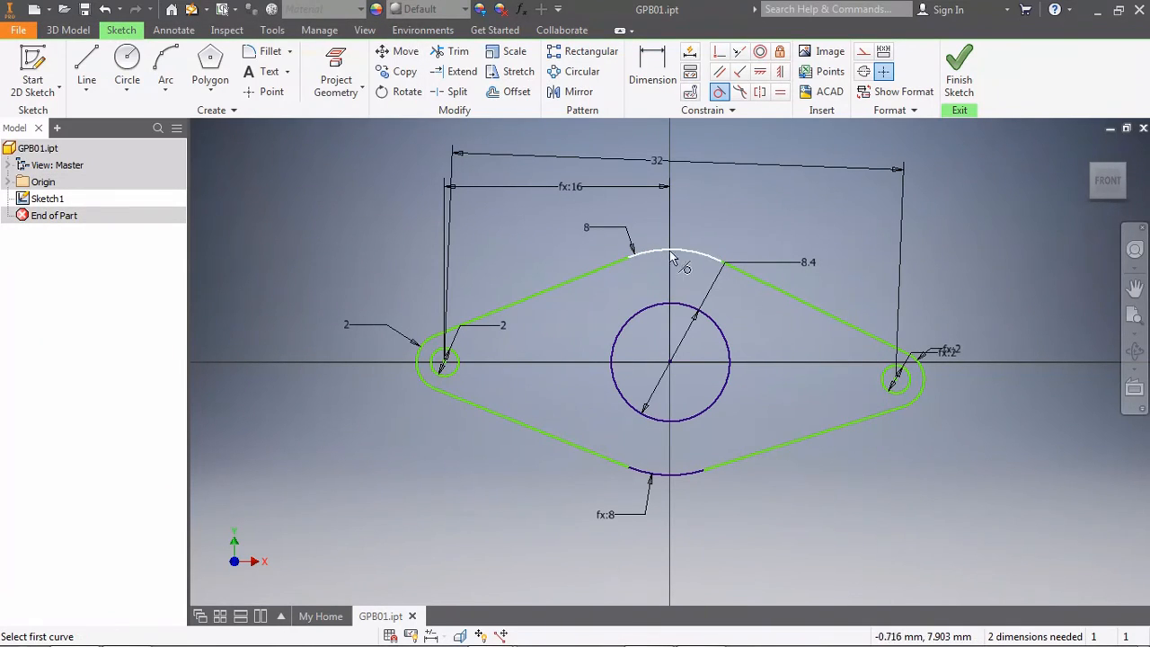
left_click(689, 251)
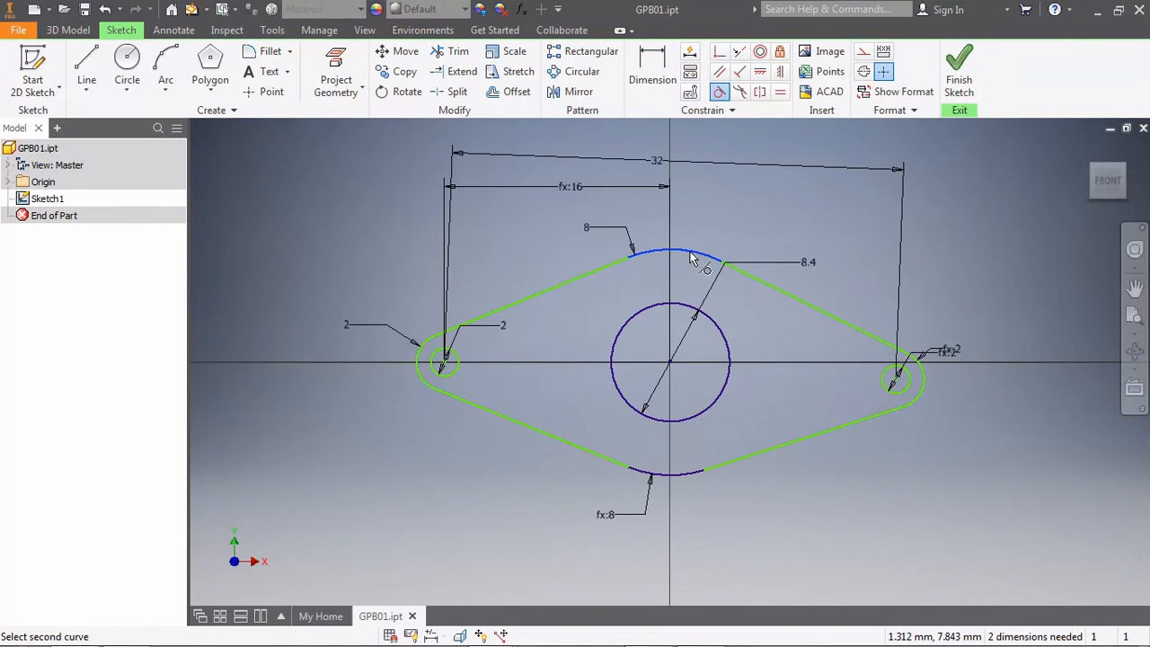
left_click(758, 285)
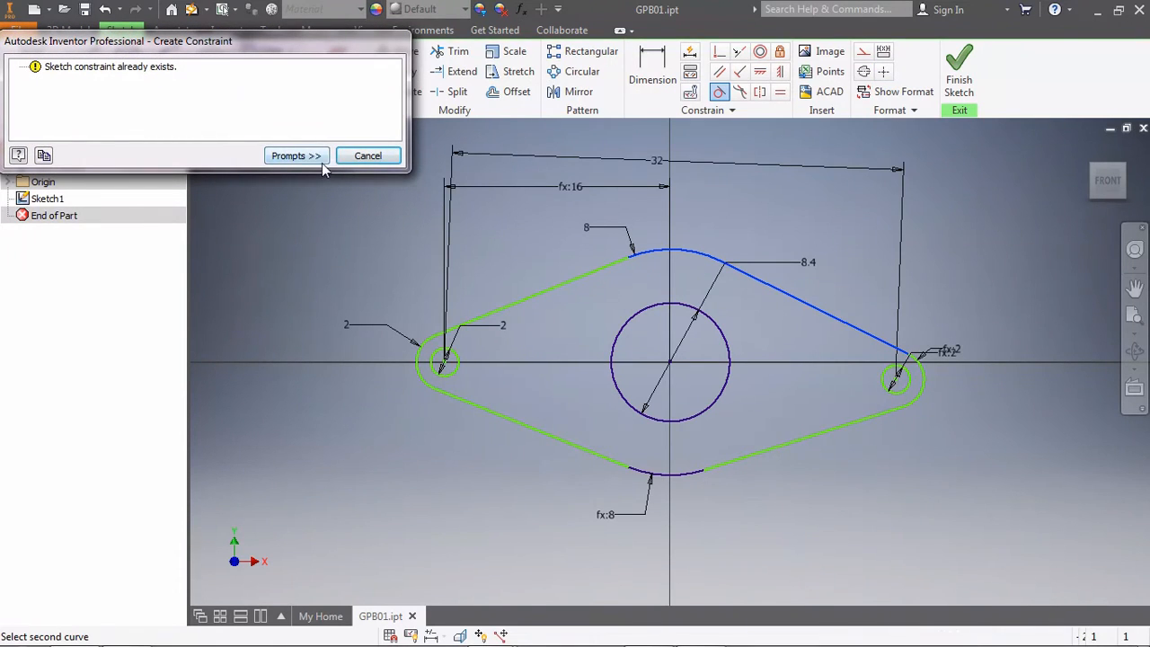
left_click(365, 156)
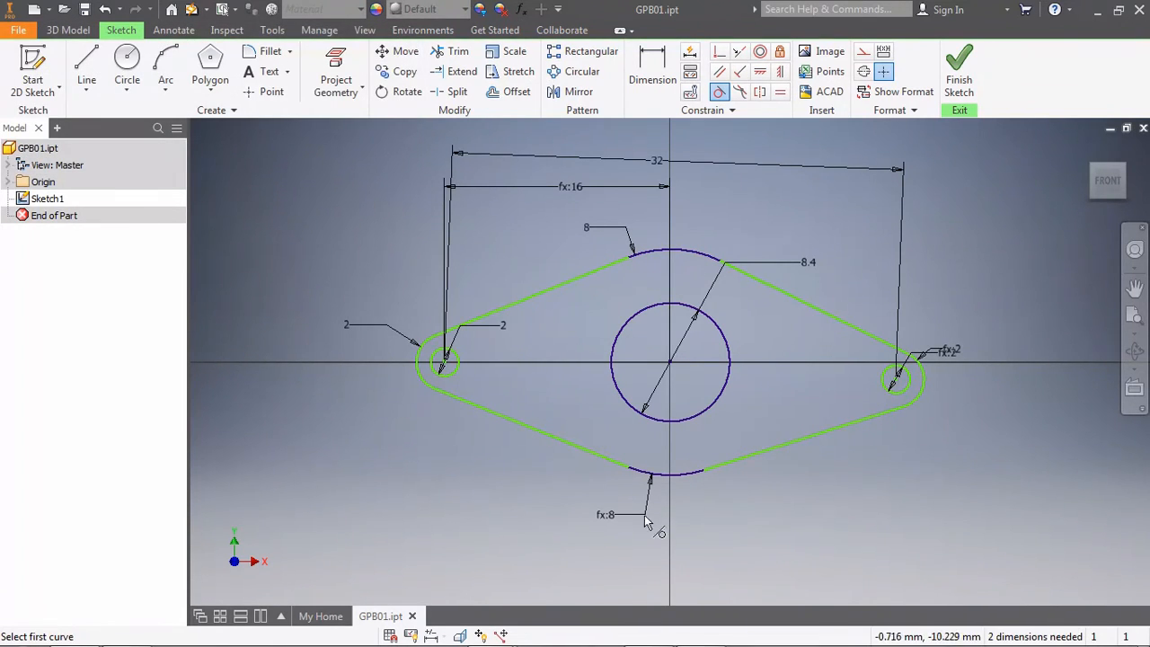
right_click(398, 459)
left_click(345, 460)
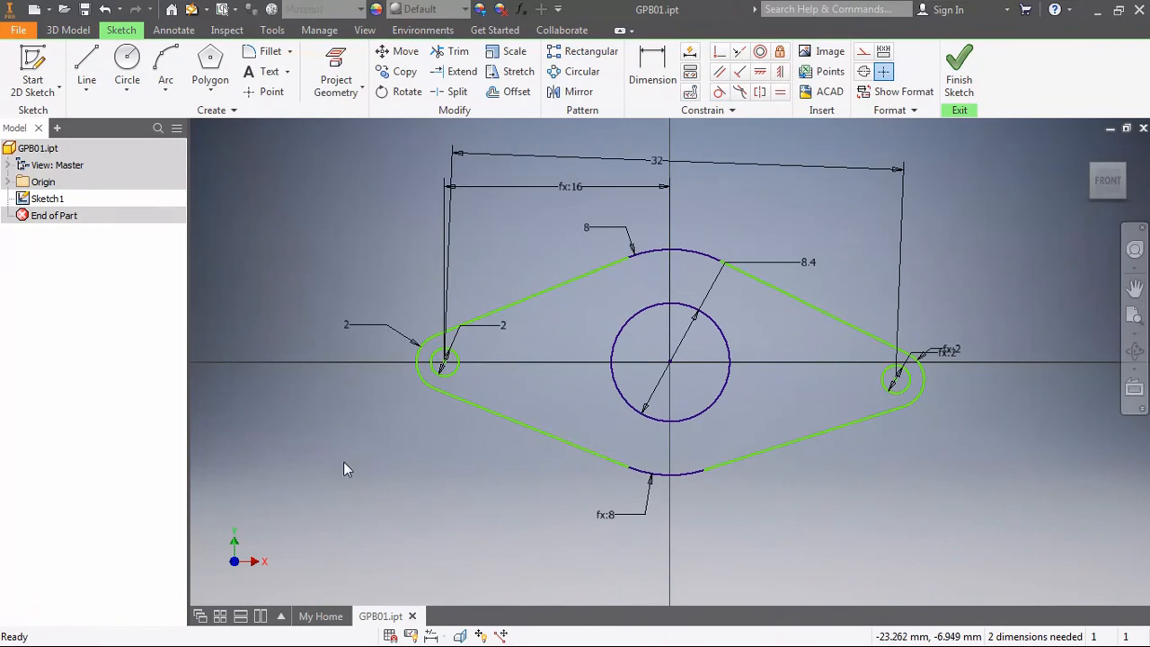
Dimension the vertical offset between the two small holes' centers as 0 mm to align them horizontally
scroll(693, 265, "down", 1)
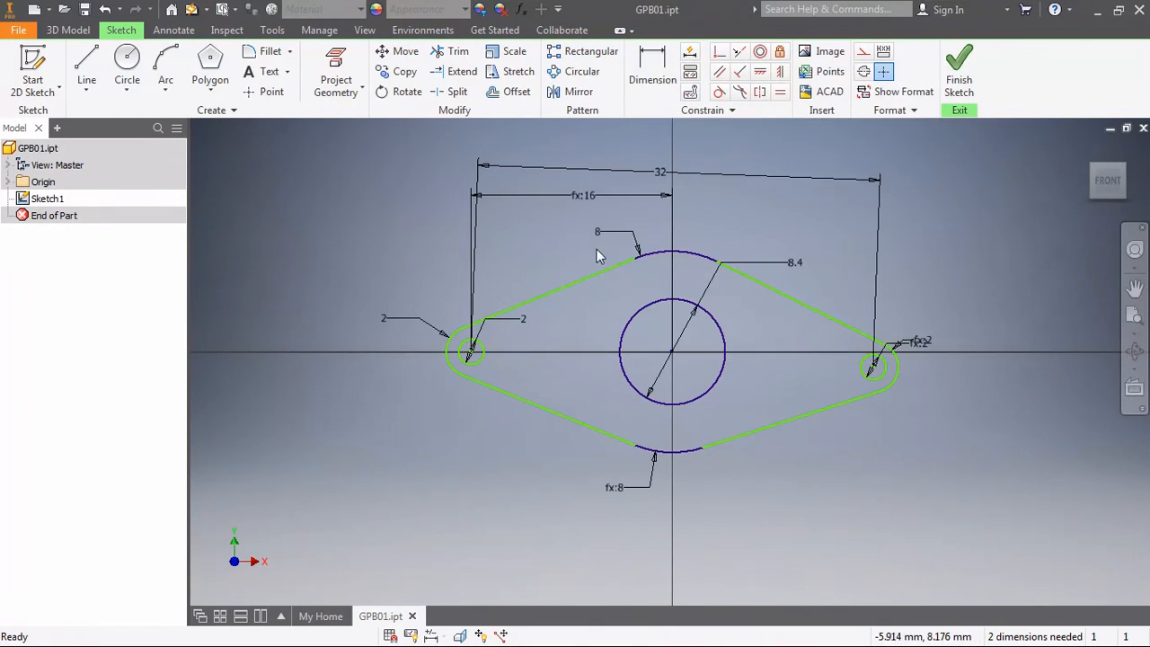
left_click(651, 61)
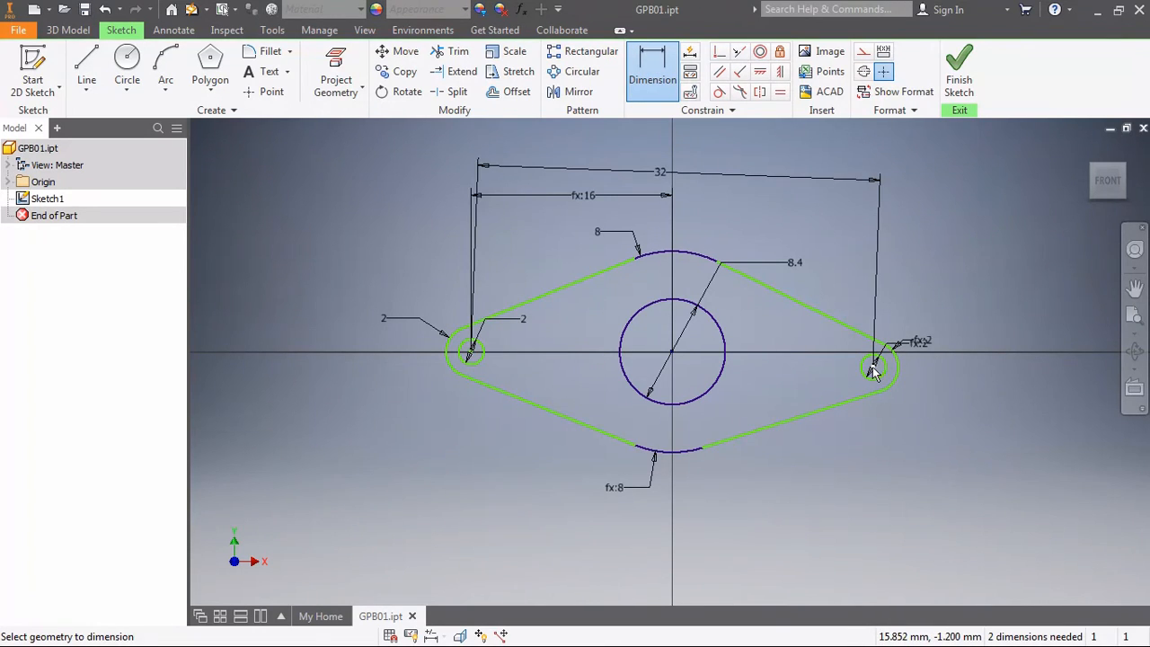
left_click(471, 354)
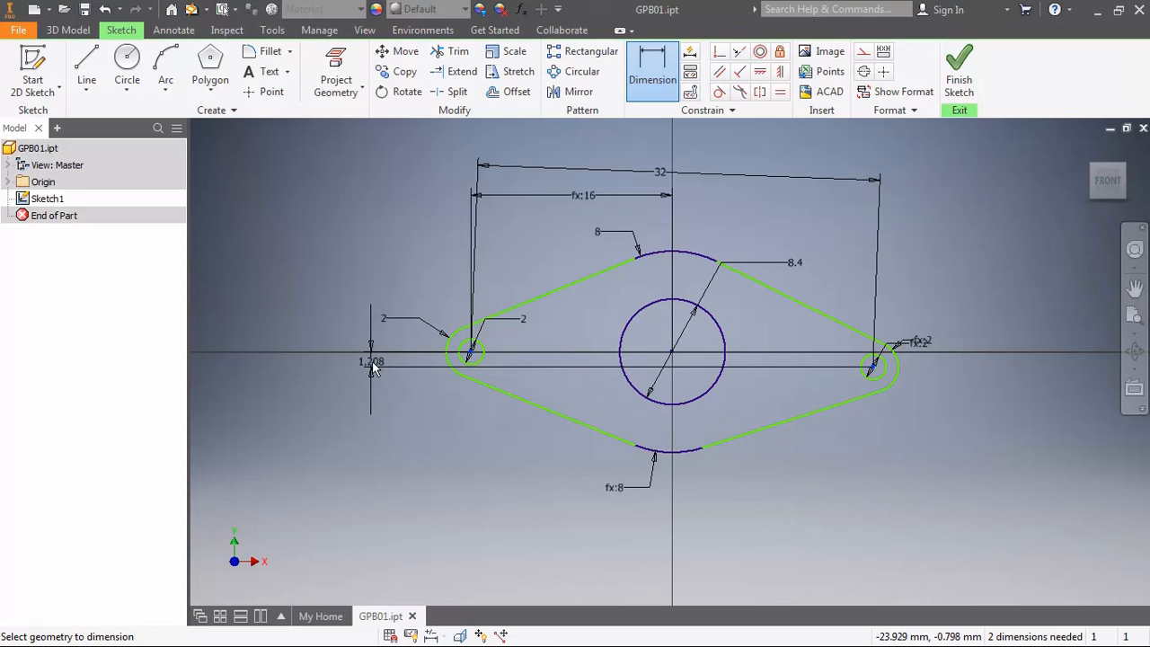
left_click(369, 362)
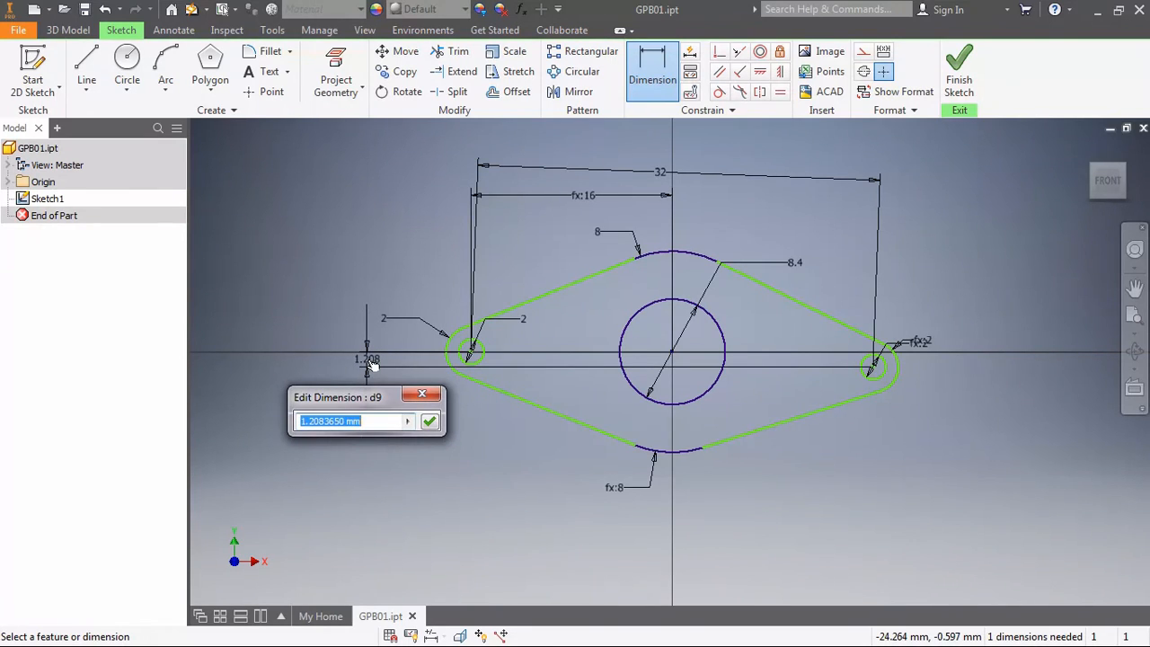
type("0")
left_click(428, 423)
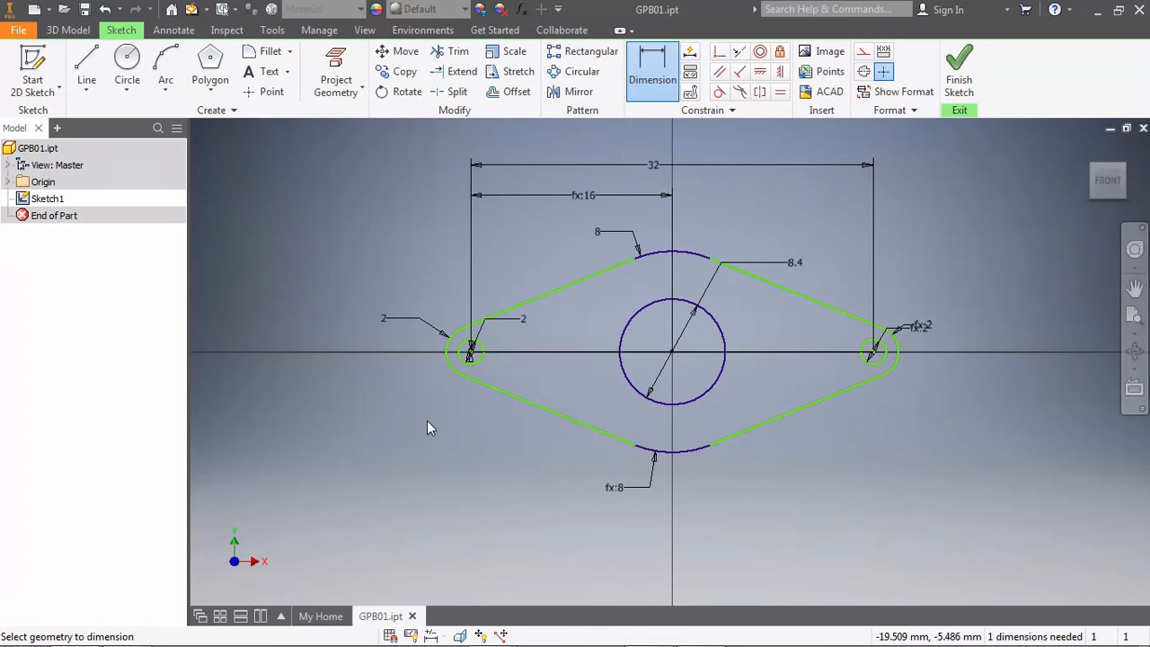
right_click(408, 413)
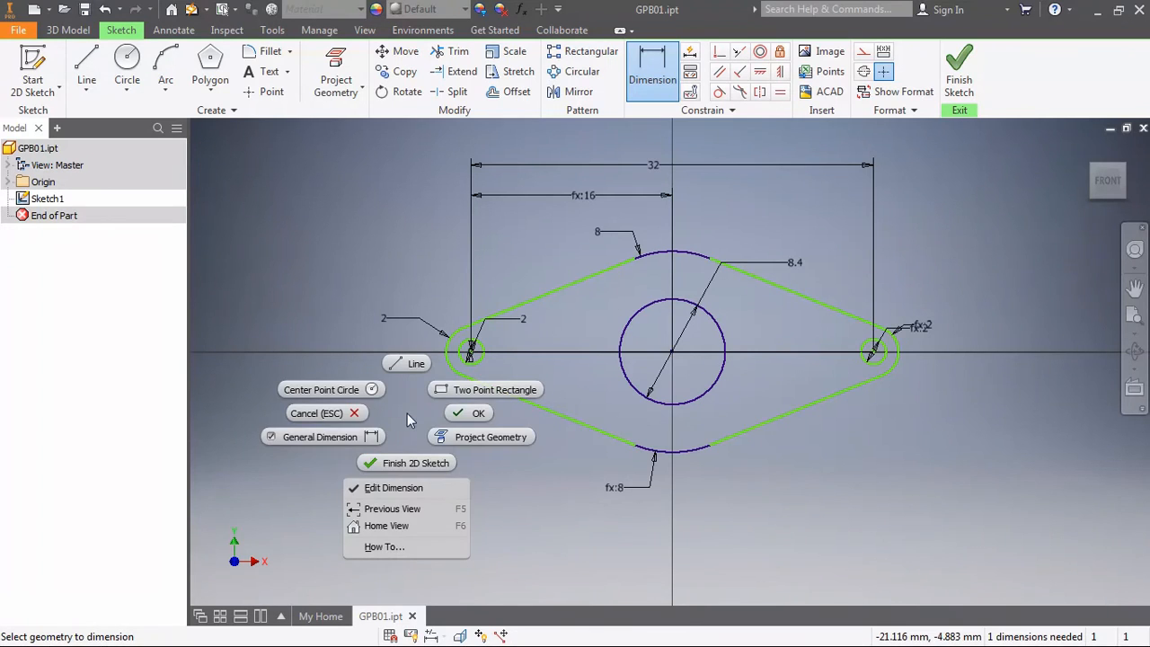
left_click(466, 419)
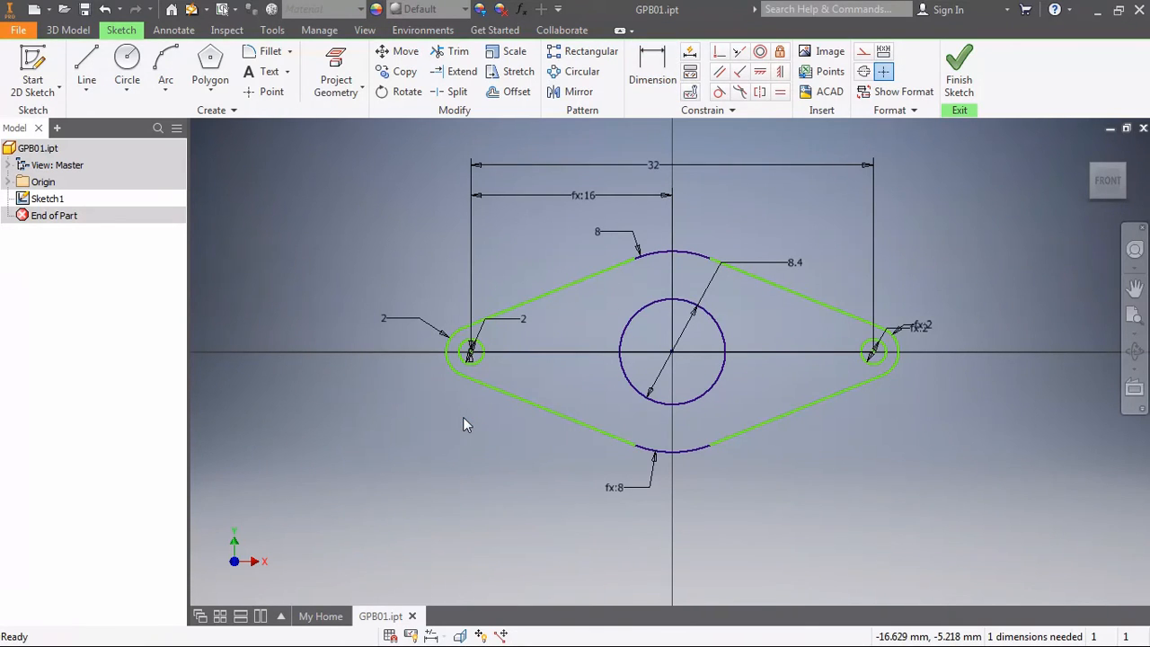
Finish the 2D sketch and start extruding its profile
left_click(961, 74)
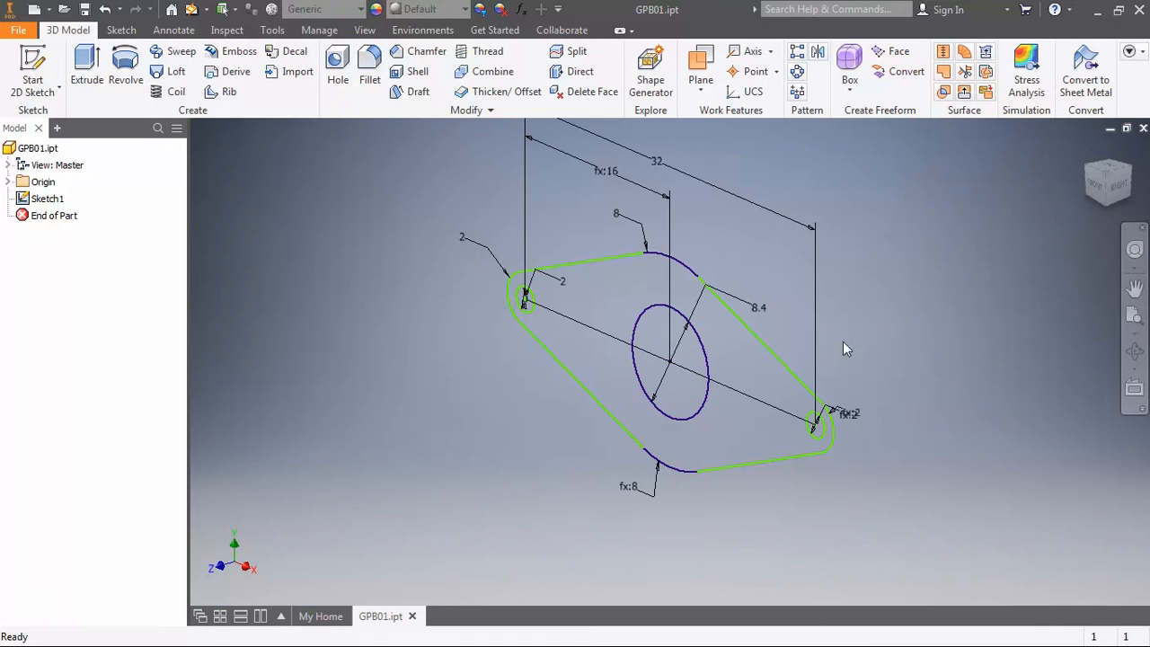
left_click(88, 61)
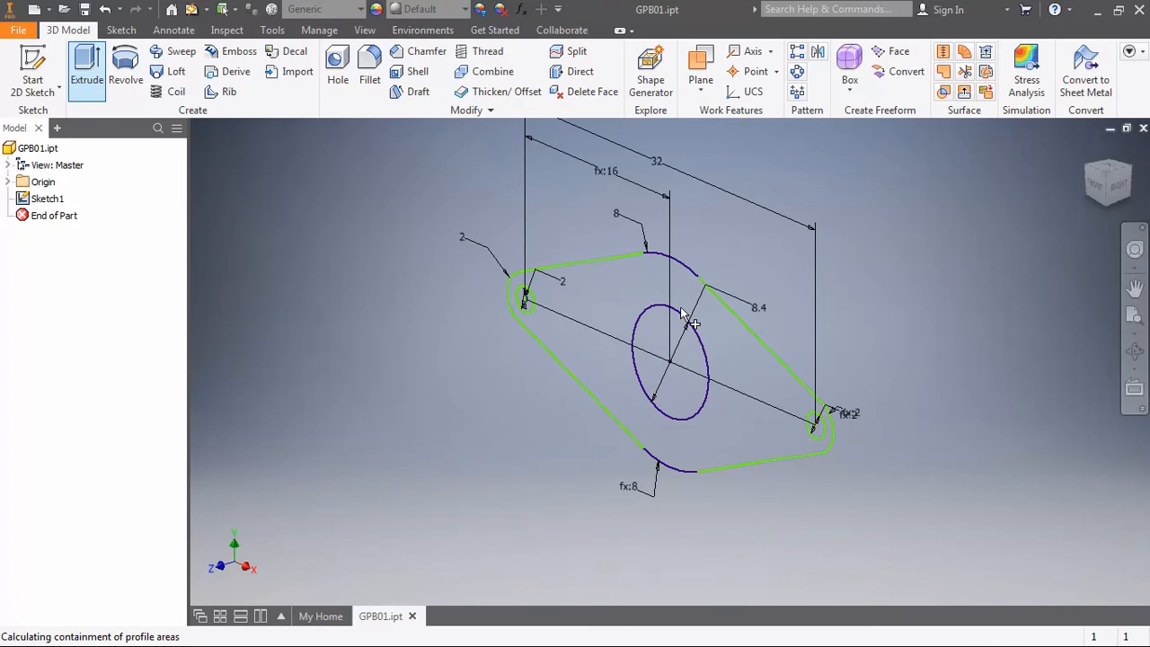